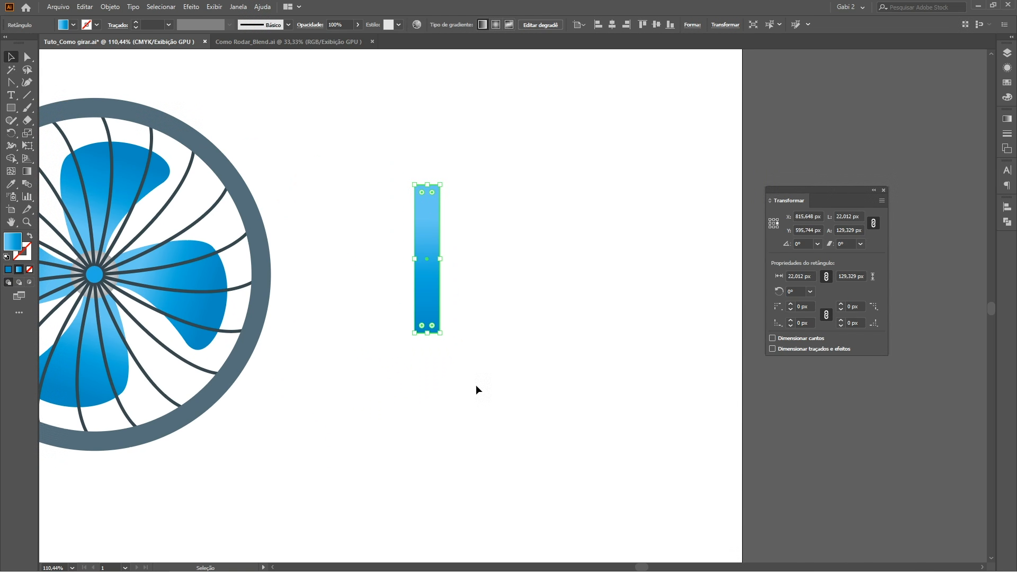
Move the blue gradient rectangle about 35 px to the right and try rotating it freehand around its centre
left_click(534, 414)
left_click(428, 305)
left_click_drag(431, 288, 471, 286)
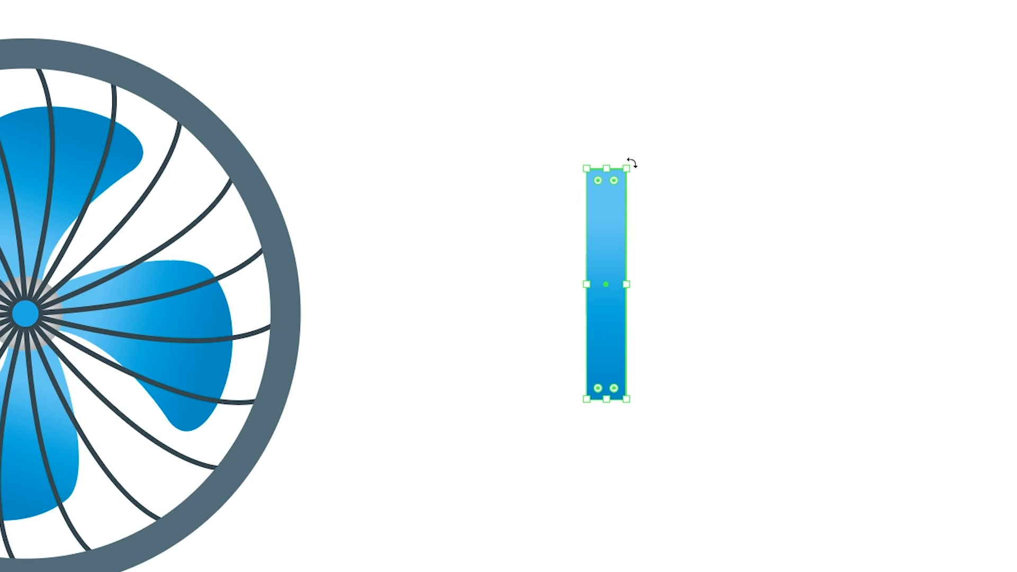
left_click_drag(632, 163, 723, 368)
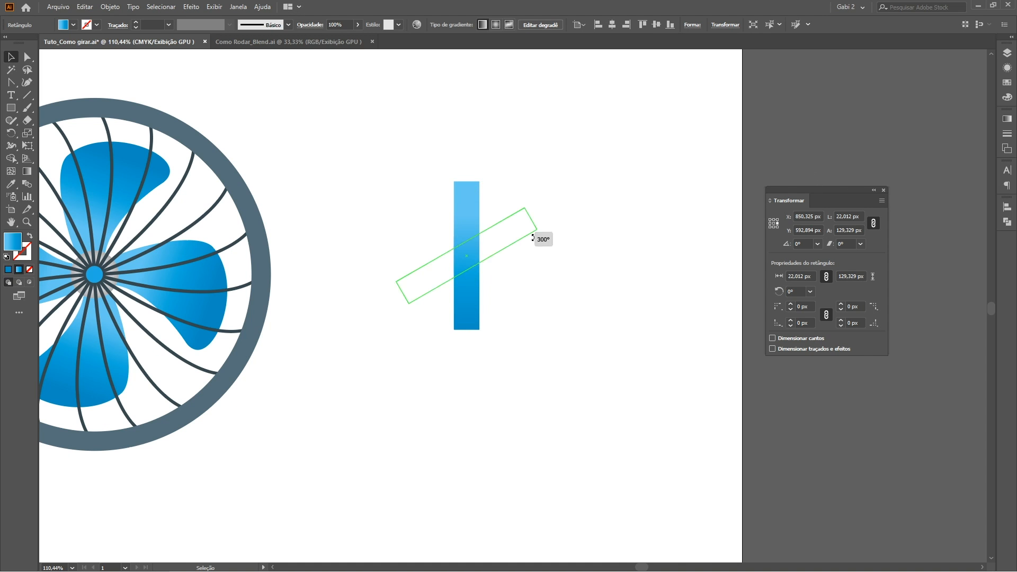
left_click_drag(541, 309, 398, 333)
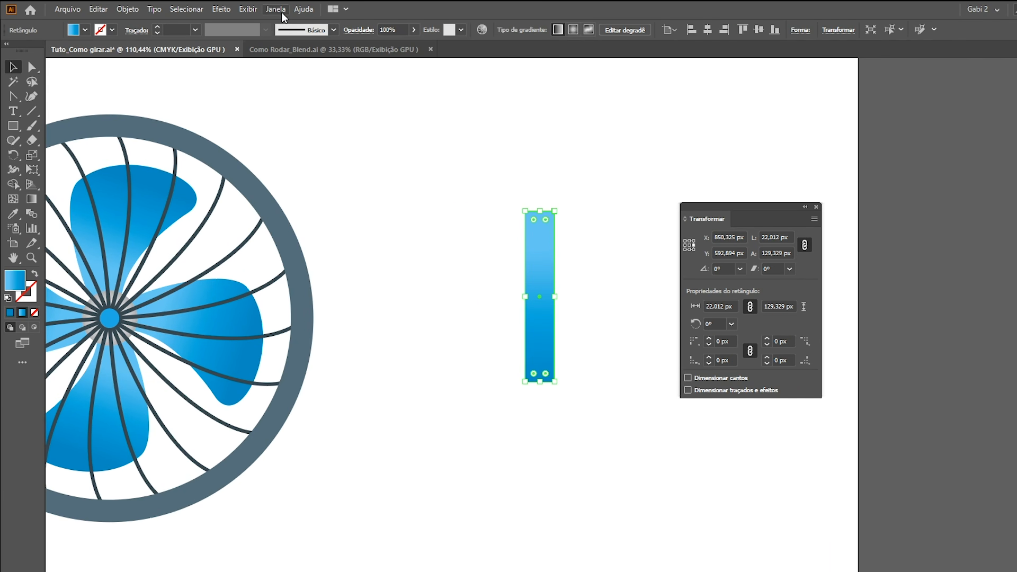
Set the blue rectangle's rotation angle to 38° in its transform properties
left_click(282, 13)
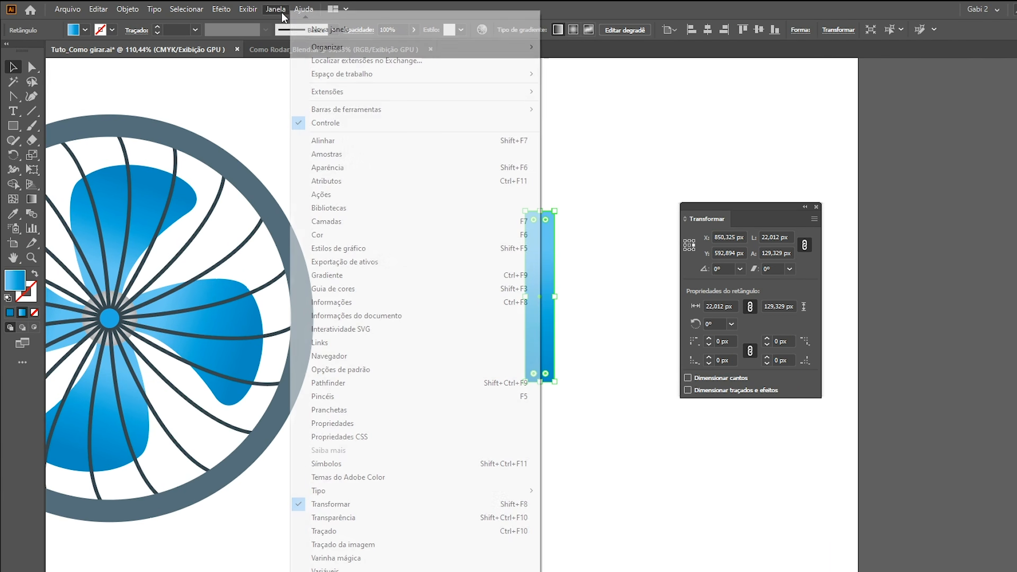
left_click(764, 209)
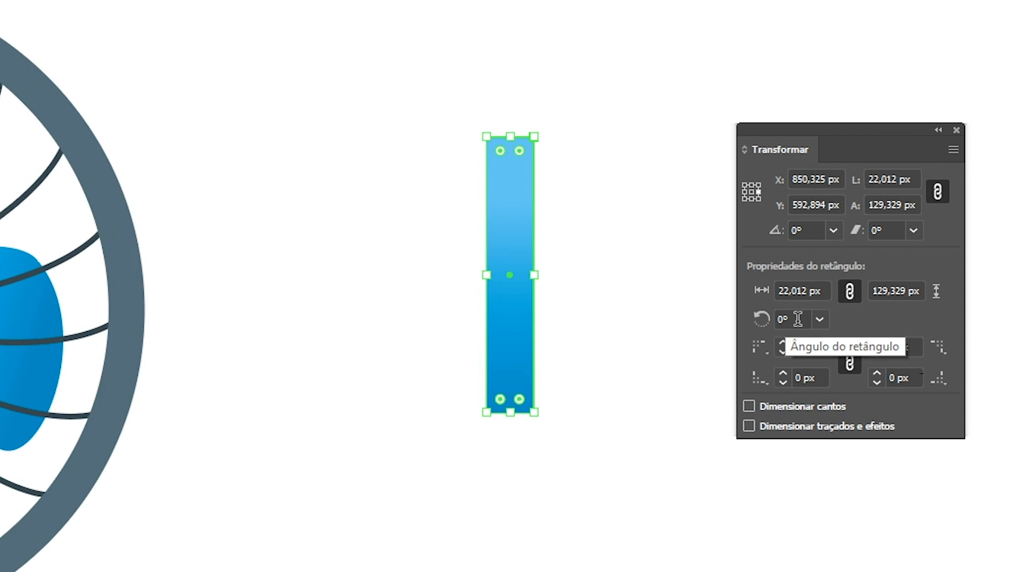
left_click(796, 318)
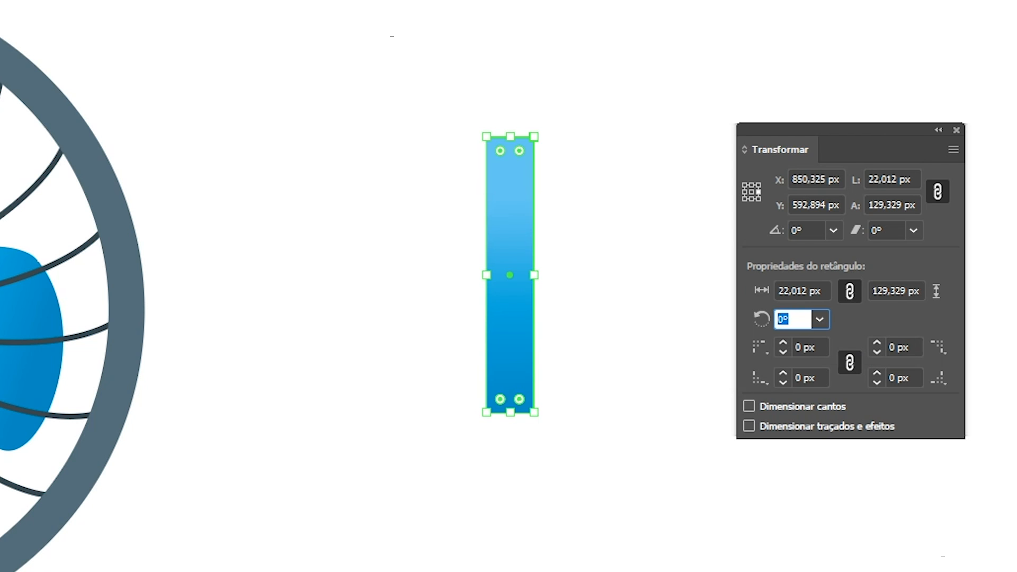
type("38")
key("Return")
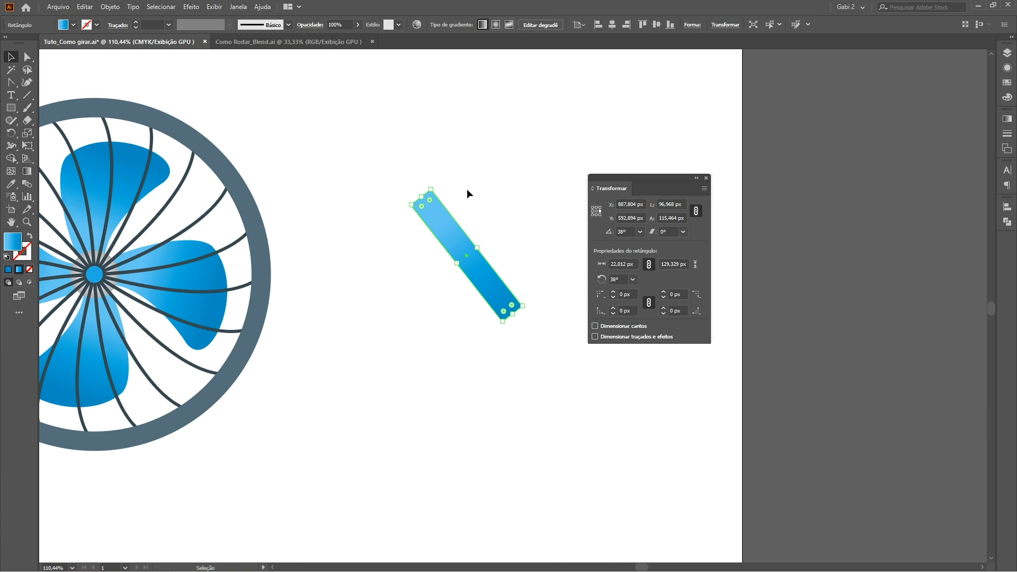
Undo the 38° rotation and set the rectangle's angle to -38° instead, leaving it deselected
key("ctrl+z")
left_click(618, 279)
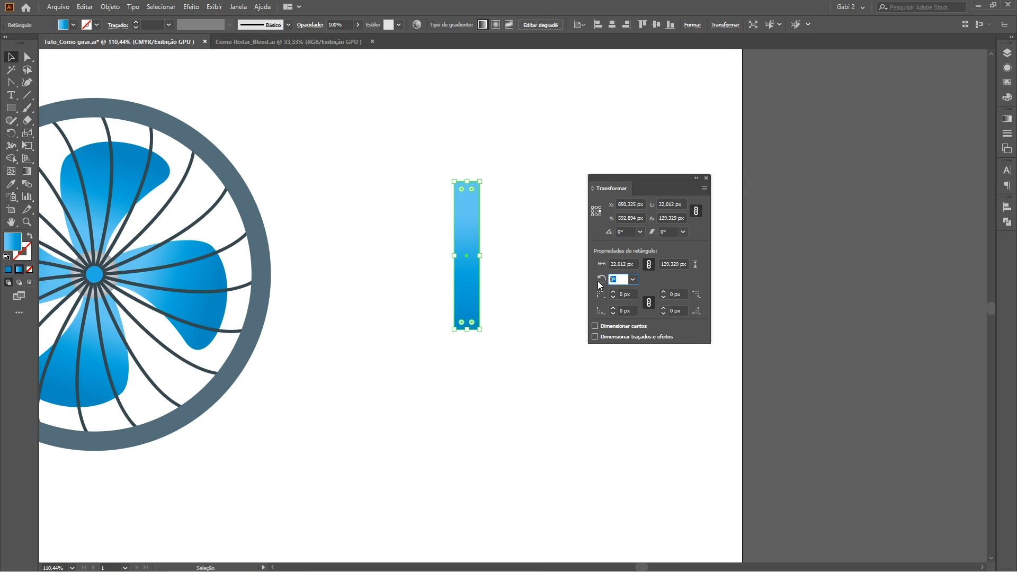
type("-38")
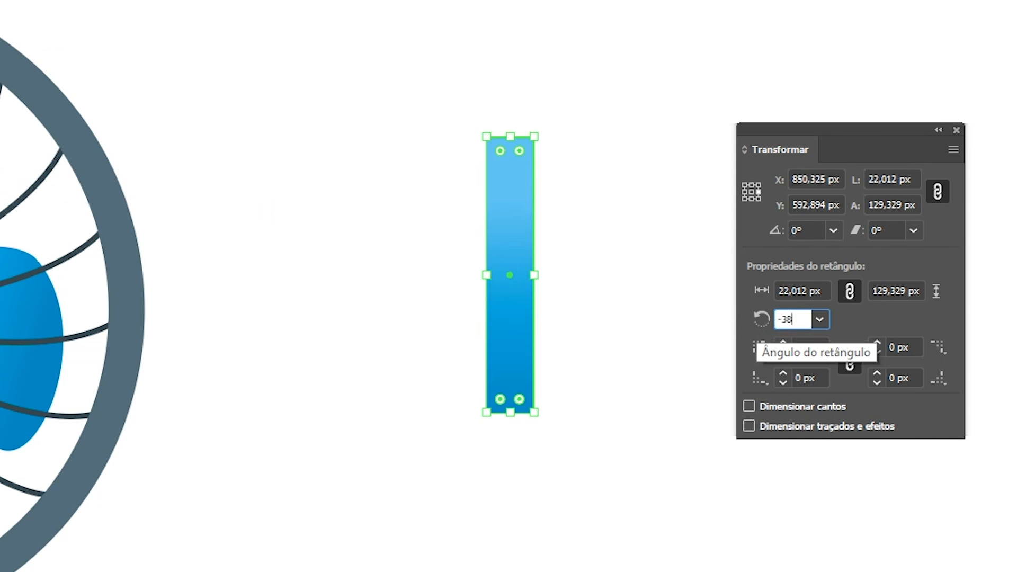
key("Return")
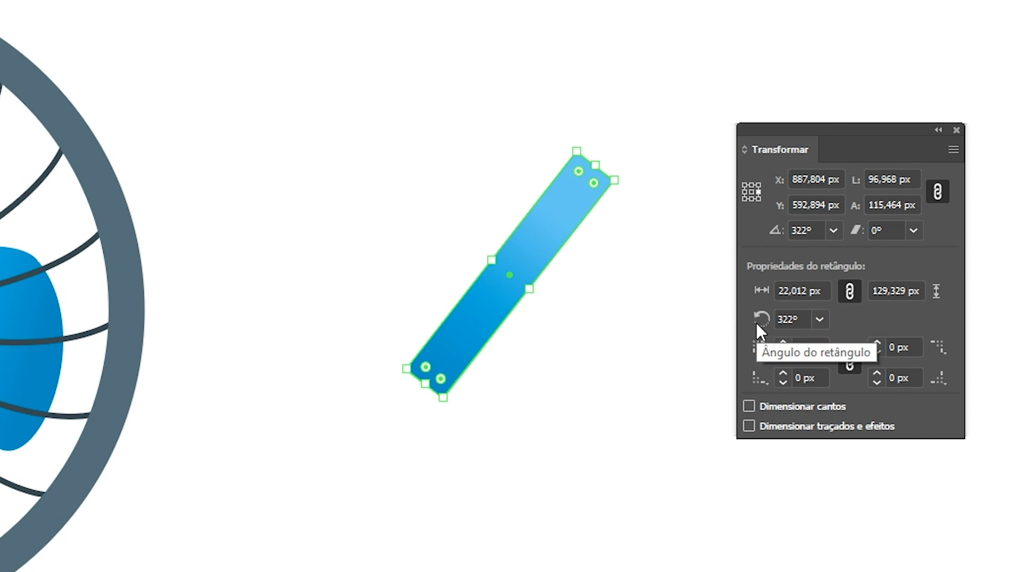
key("ctrl+z")
left_click_drag(793, 320, 759, 322)
type("-38")
key("Return")
left_click(1007, 571)
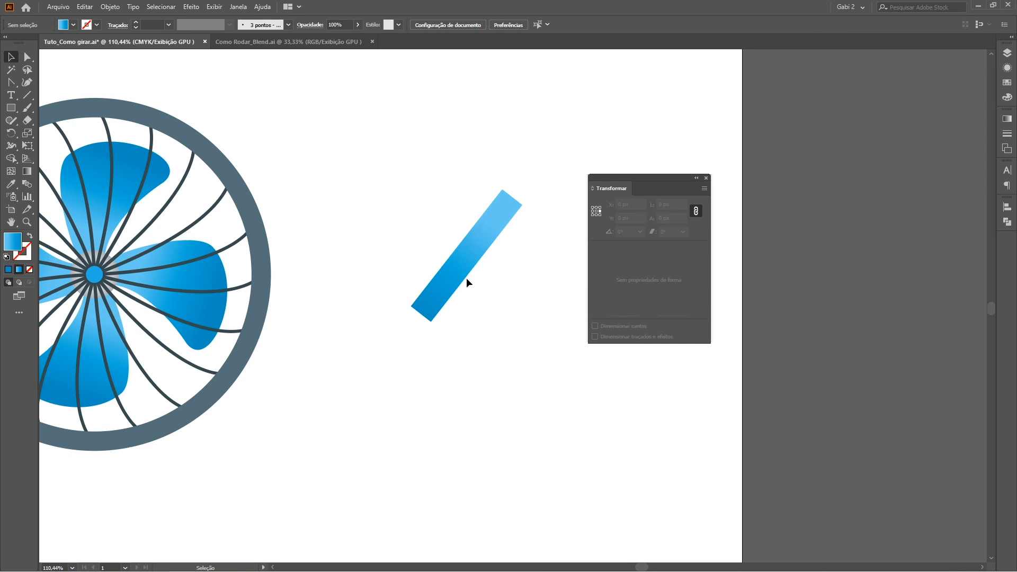
Select the tilted rectangle and reset its rotation angle to 0°
left_click(466, 278)
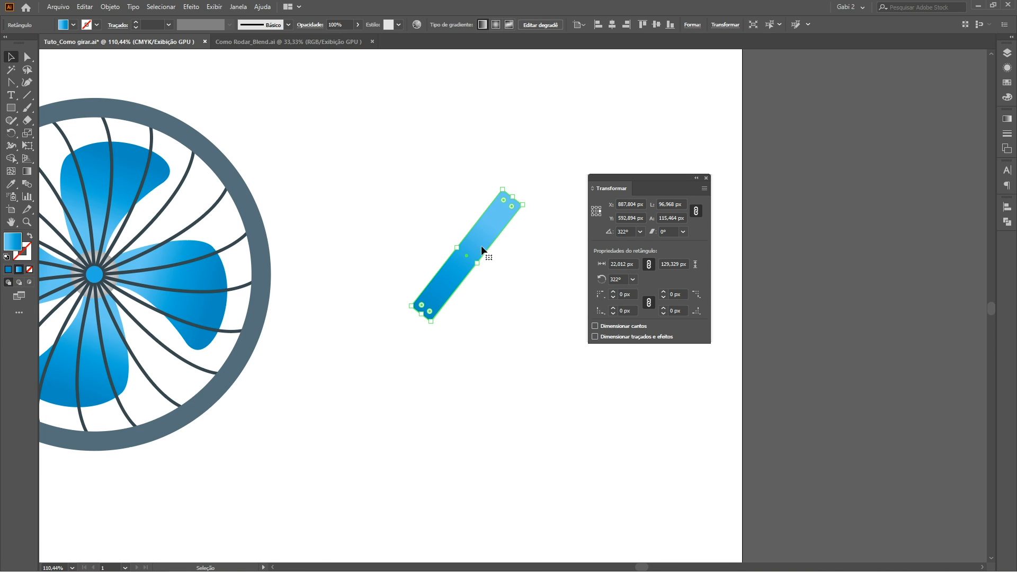
left_click(622, 279)
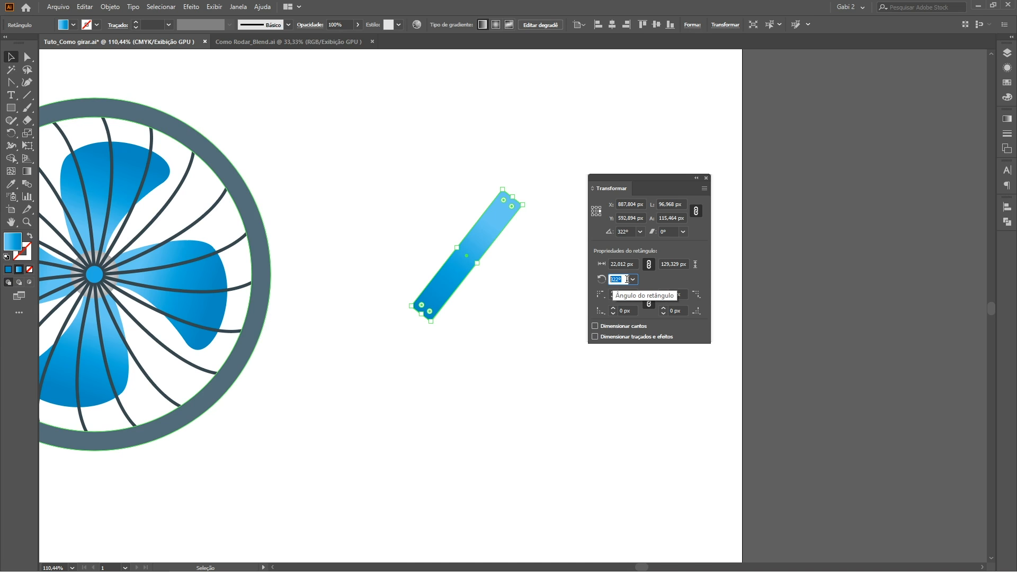
type("0")
key("Return")
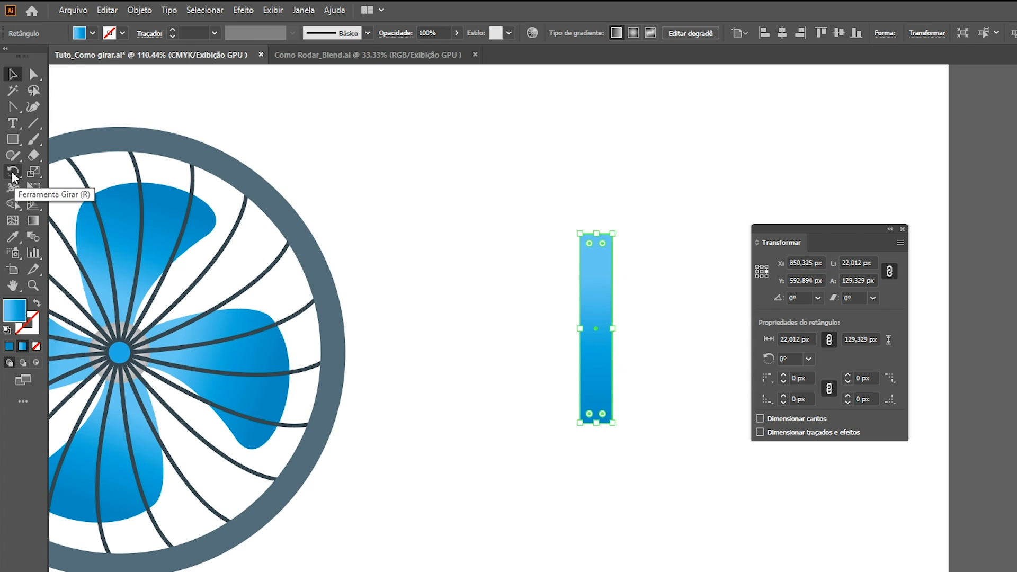
Rotate the rectangle freehand around its own centre with the Rotate tool
left_click(14, 175)
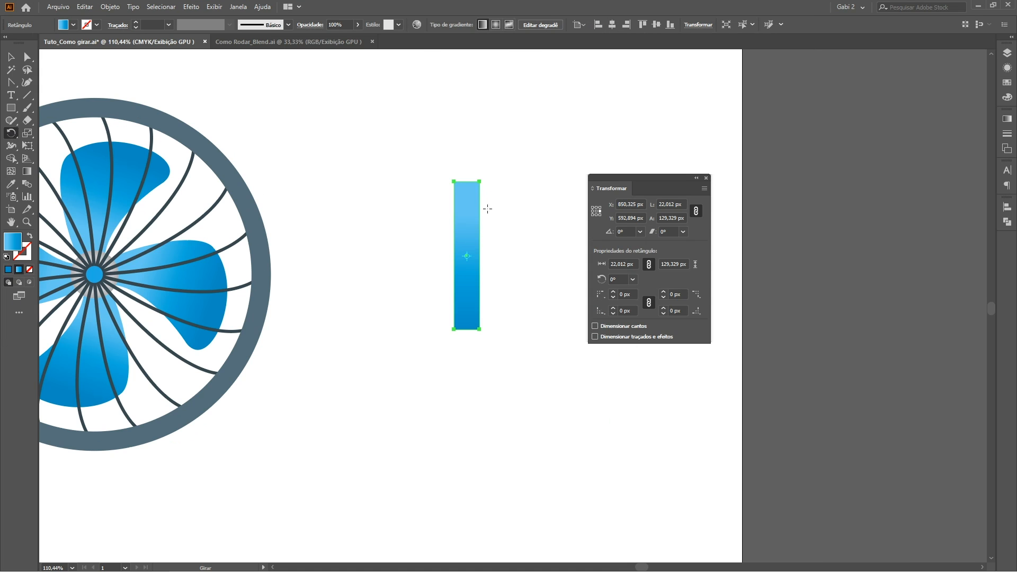
left_click_drag(473, 203, 508, 289)
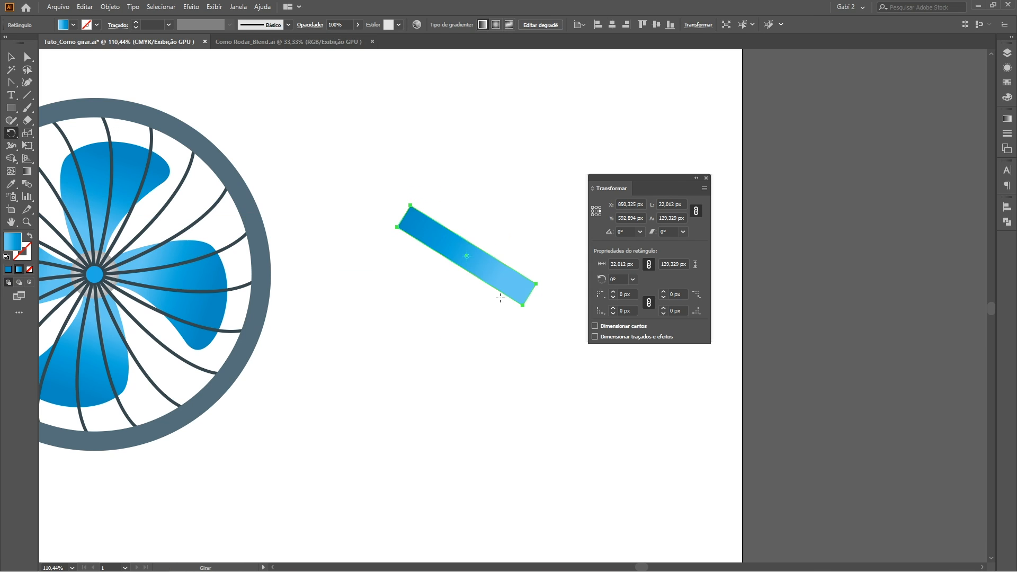
mouse_move(433, 236)
left_mouse_down()
mouse_move(472, 216)
mouse_move(508, 229)
mouse_move(431, 251)
left_mouse_up()
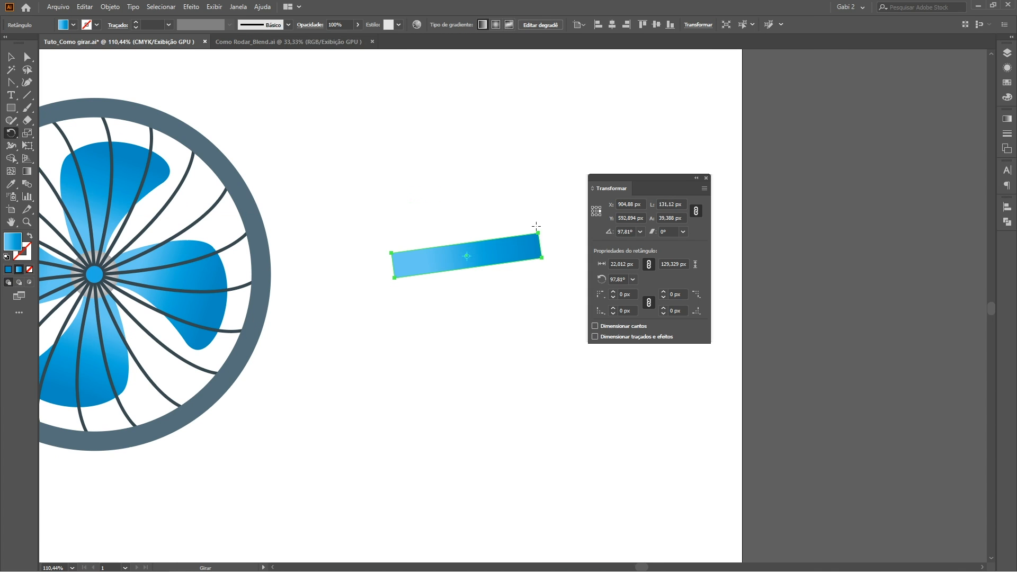
Delete the blue practice rectangle beside the fan wheel
key("v")
key("Delete")
left_click_drag(328, 352, 533, 347)
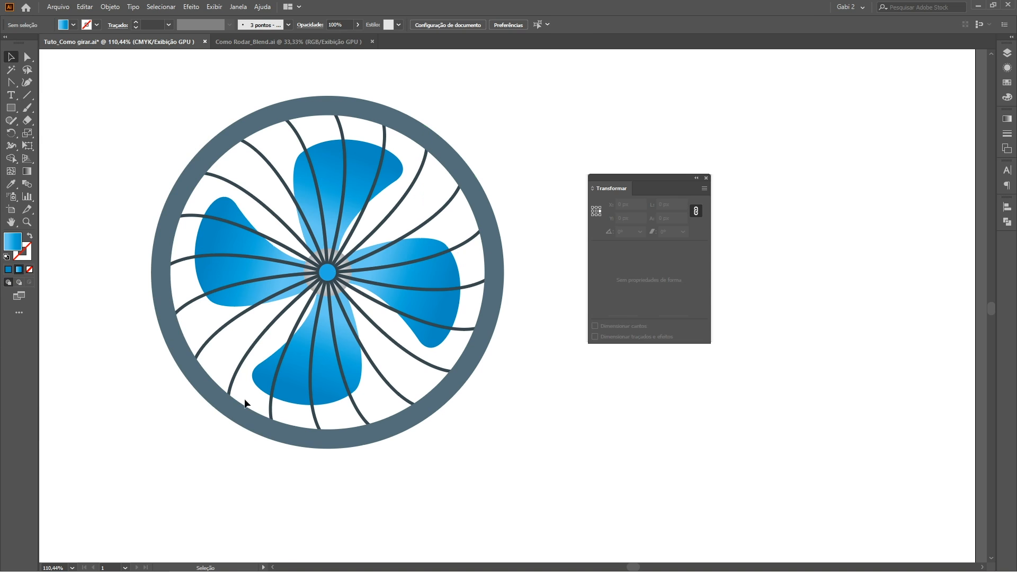
left_click_drag(639, 188, 824, 200)
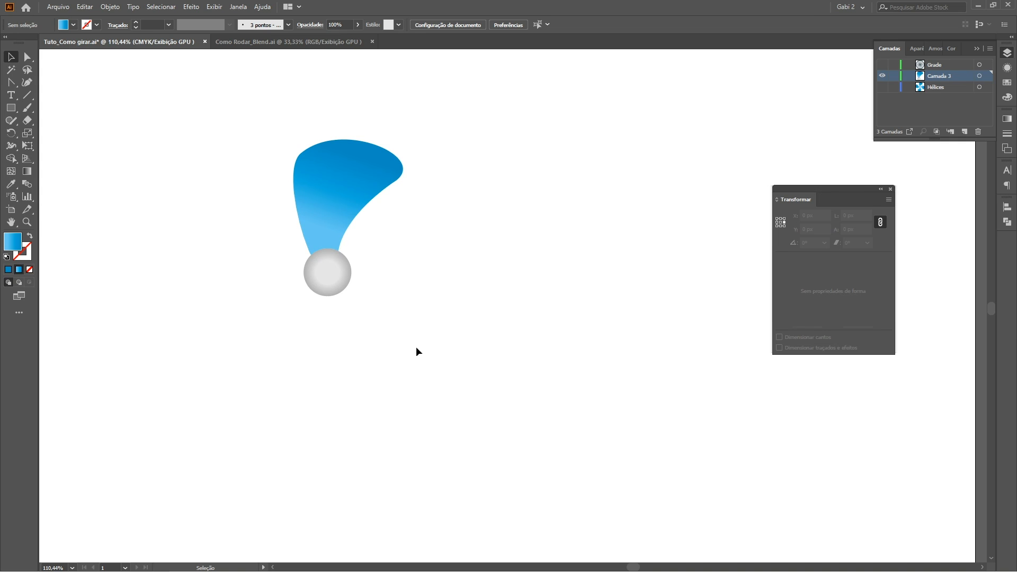
Examine the single fan blade and the grey hub circle, selecting each to compare their bounding boxes and overlap
left_click(344, 172)
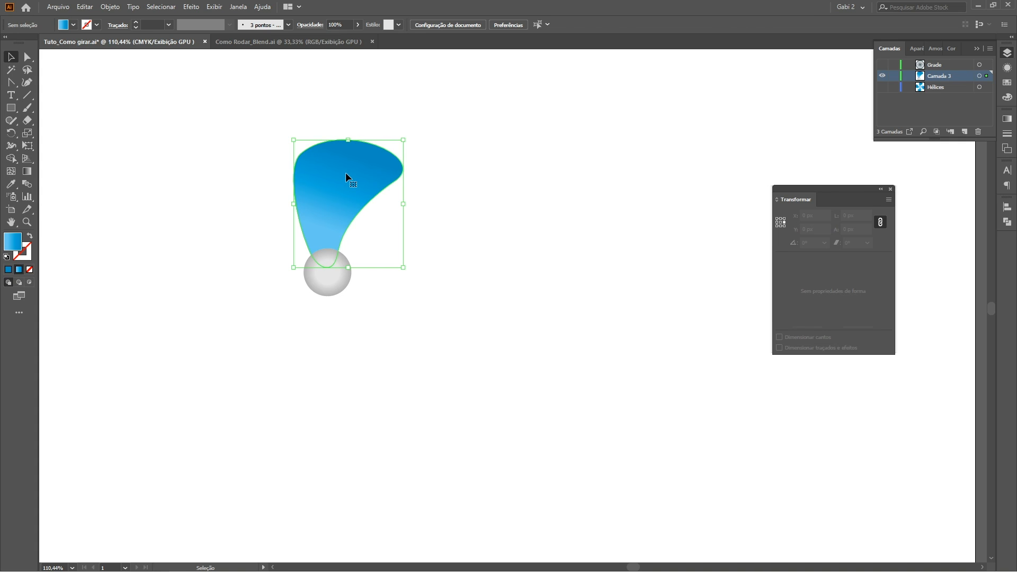
left_click(338, 285)
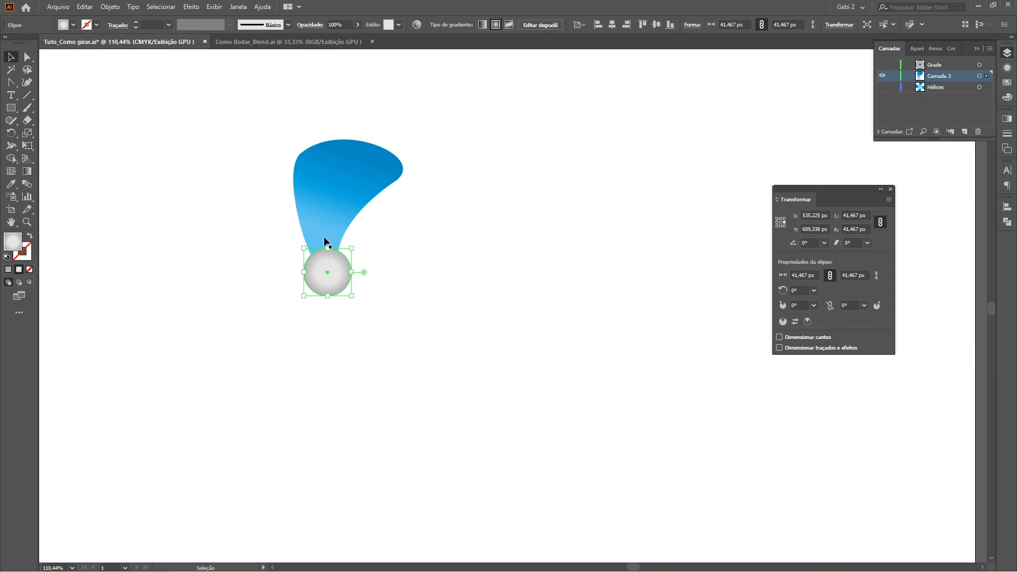
left_click(371, 298)
left_click(357, 174)
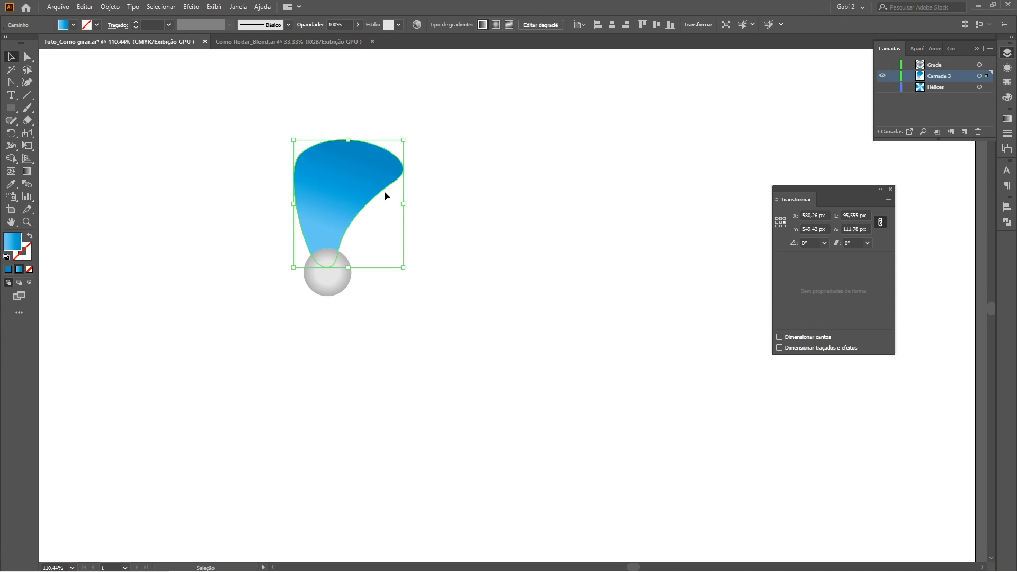
left_click(329, 283)
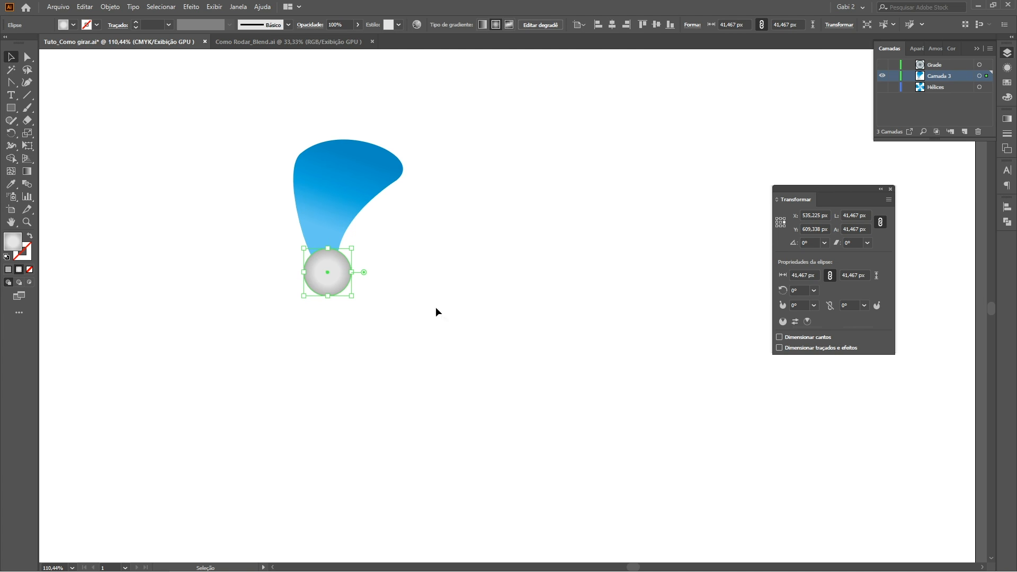
key("z")
left_click_drag(321, 267, 420, 312)
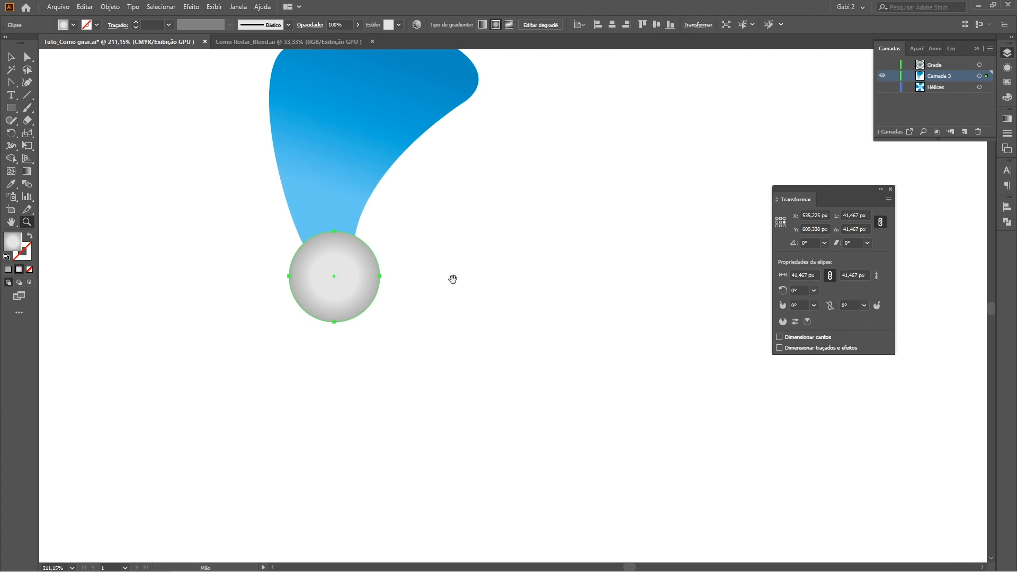
left_click_drag(453, 279, 453, 391)
key("v")
left_click(391, 231)
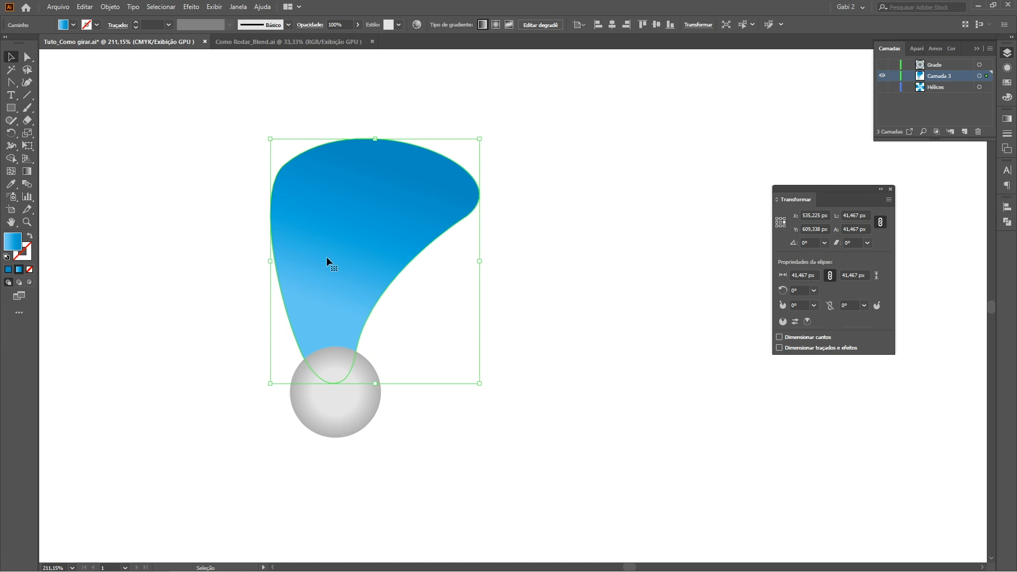
key("e")
left_click_drag(499, 136, 553, 299)
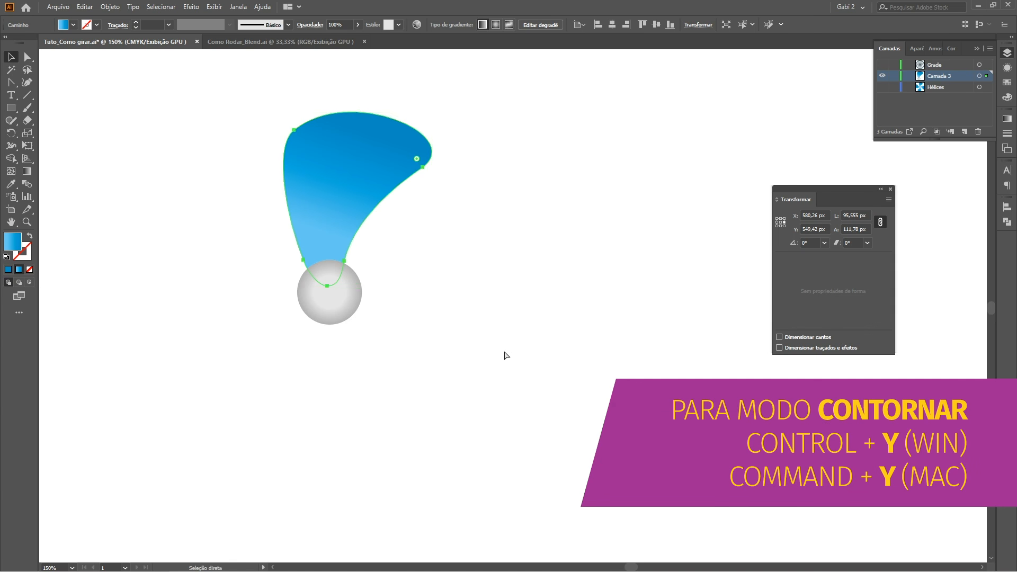
Try switching between Outline and GPU preview, leaving the blade and hub circle displayed in Outline mode
key("ctrl+y")
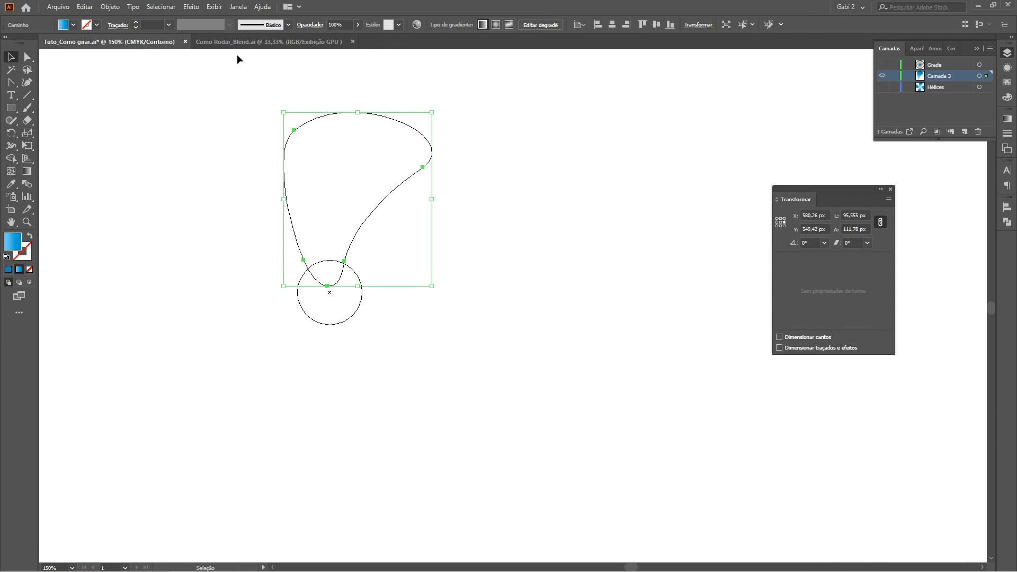
left_click(214, 6)
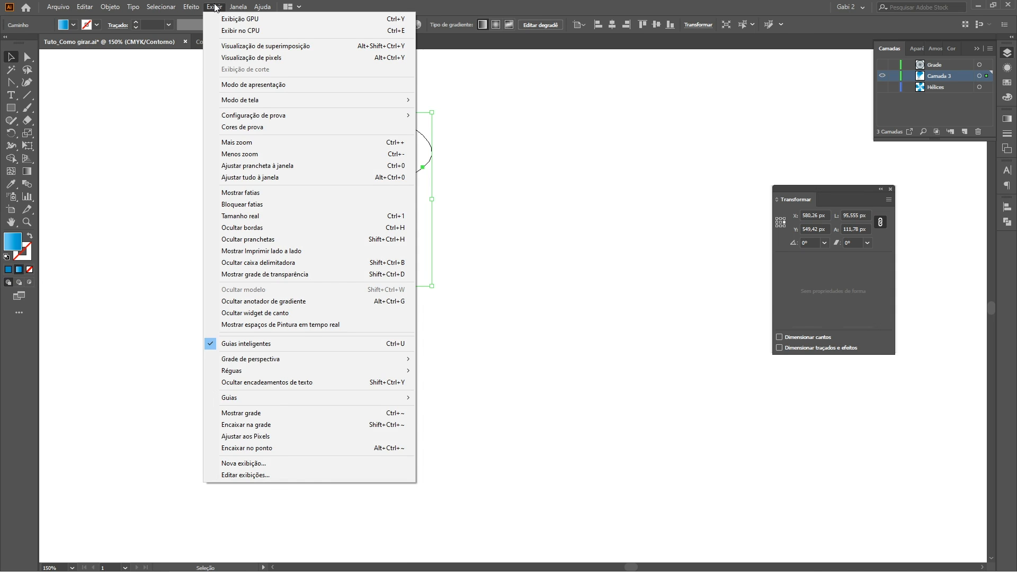
left_click(239, 19)
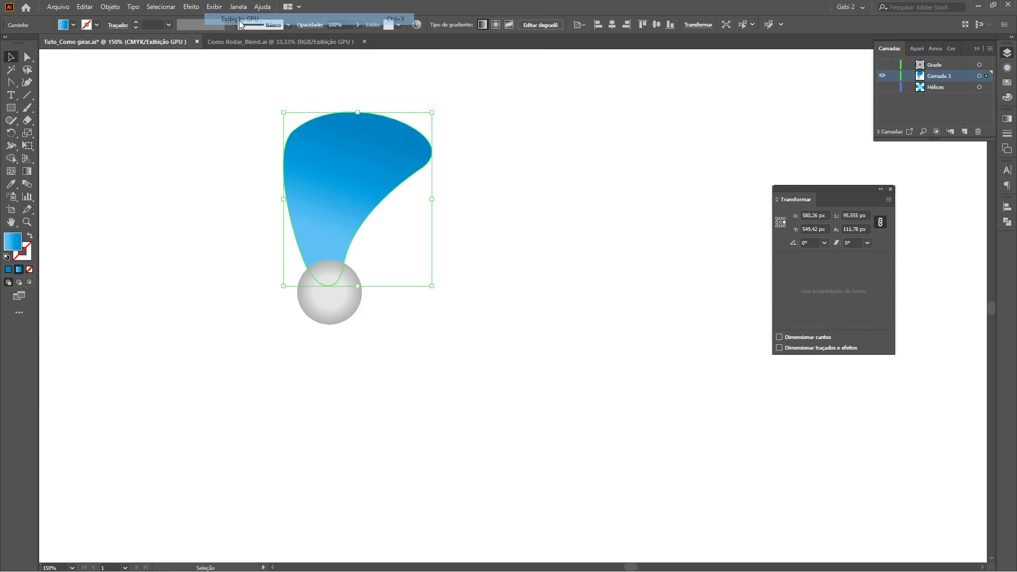
left_click(214, 7)
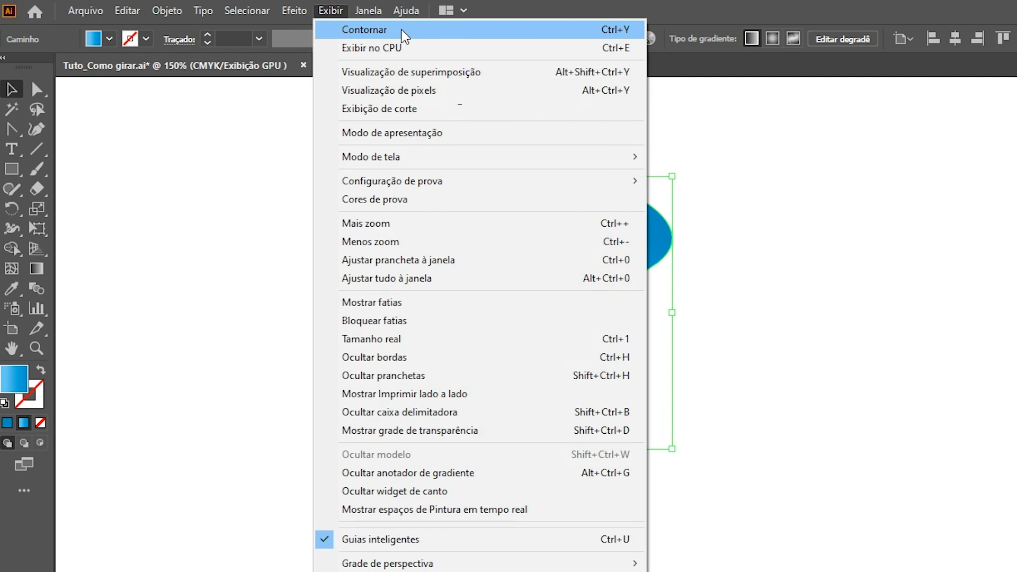
left_click(401, 31)
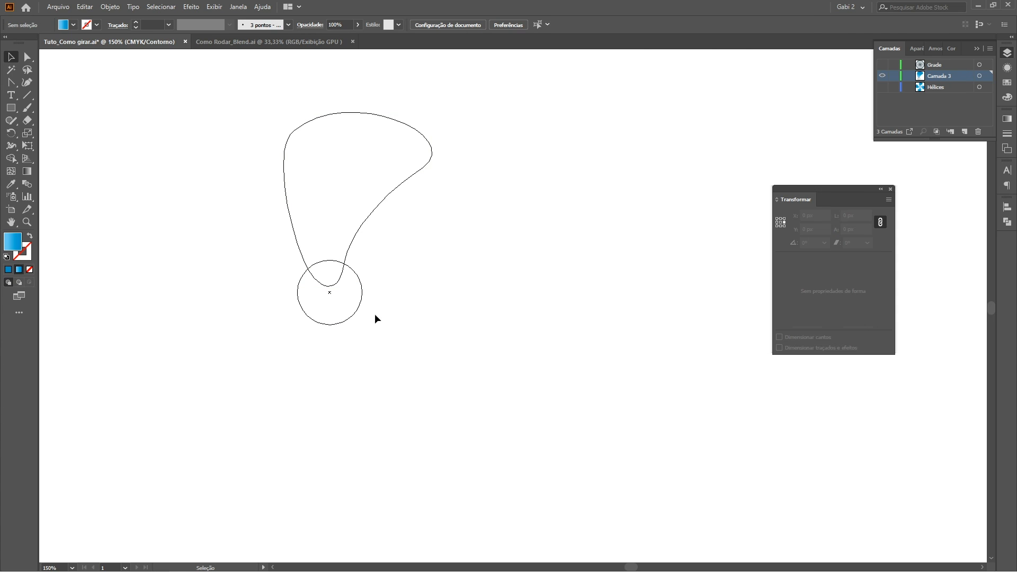
key("z")
double_click(366, 364)
left_click_drag(367, 366, 368, 409)
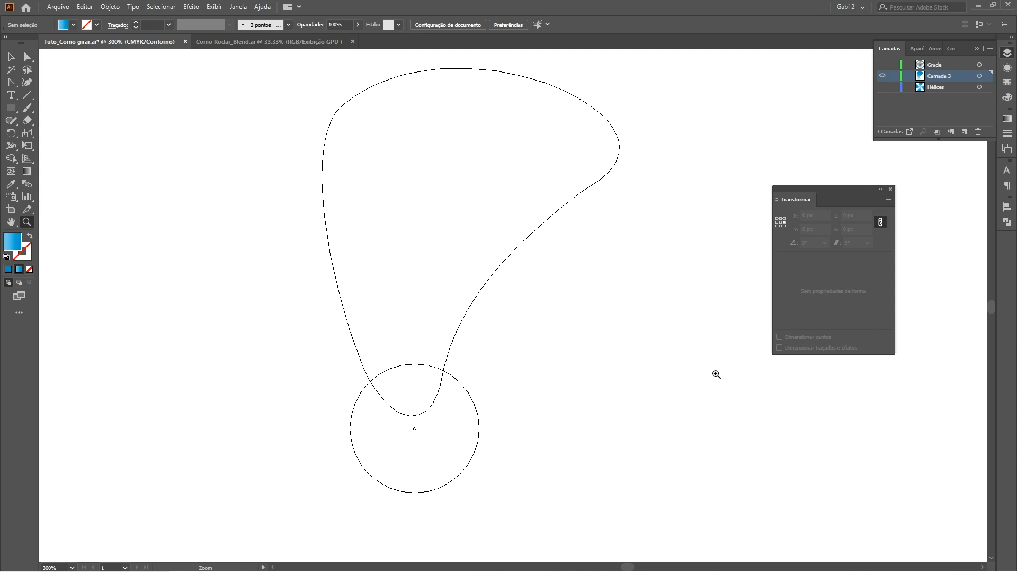
key("v")
key("ctrl+minus")
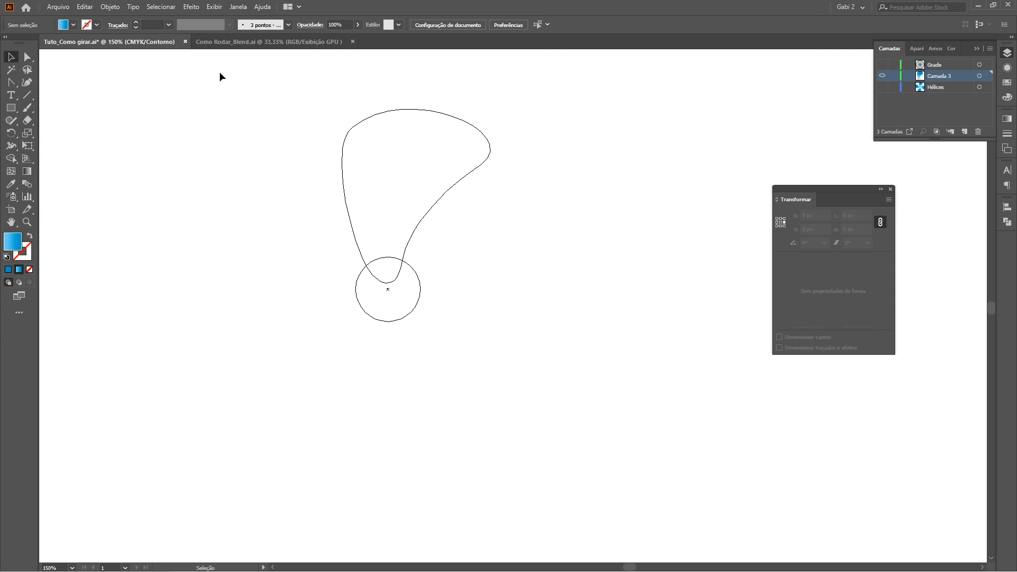
Create a copy of the fan blade rotated 90° around the hub circle's centre, with the rotation preview enabled
left_click(448, 192)
left_click(468, 221)
left_click(364, 117)
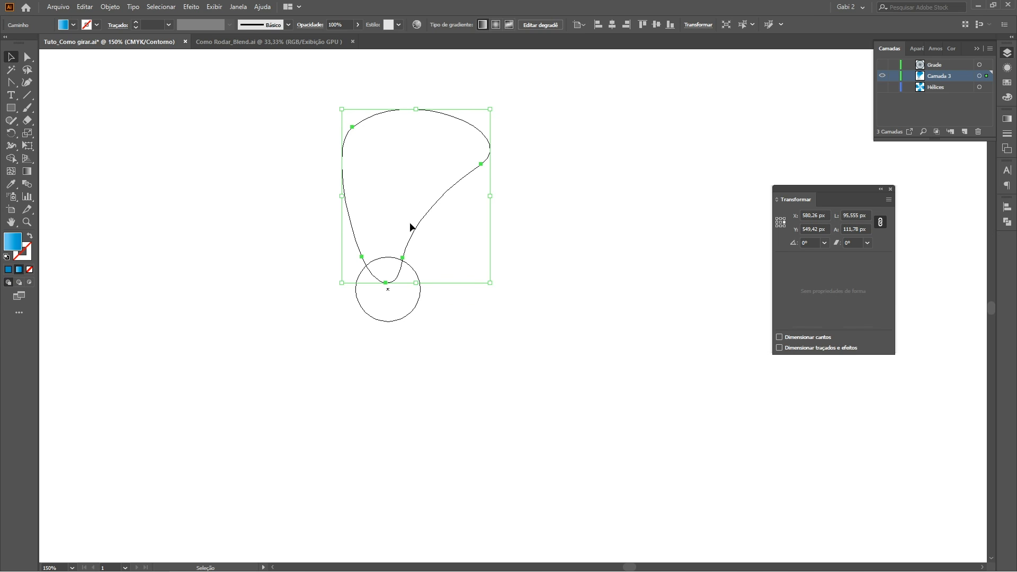
left_click(10, 134)
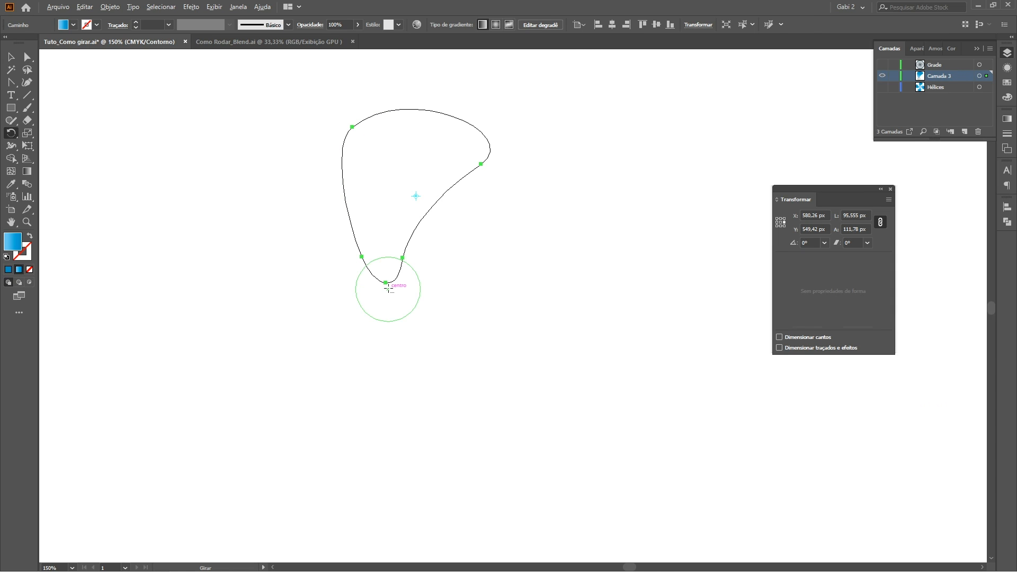
key("alt")
key("alt")
left_click(387, 289, "alt")
left_click_drag(633, 164, 540, 195)
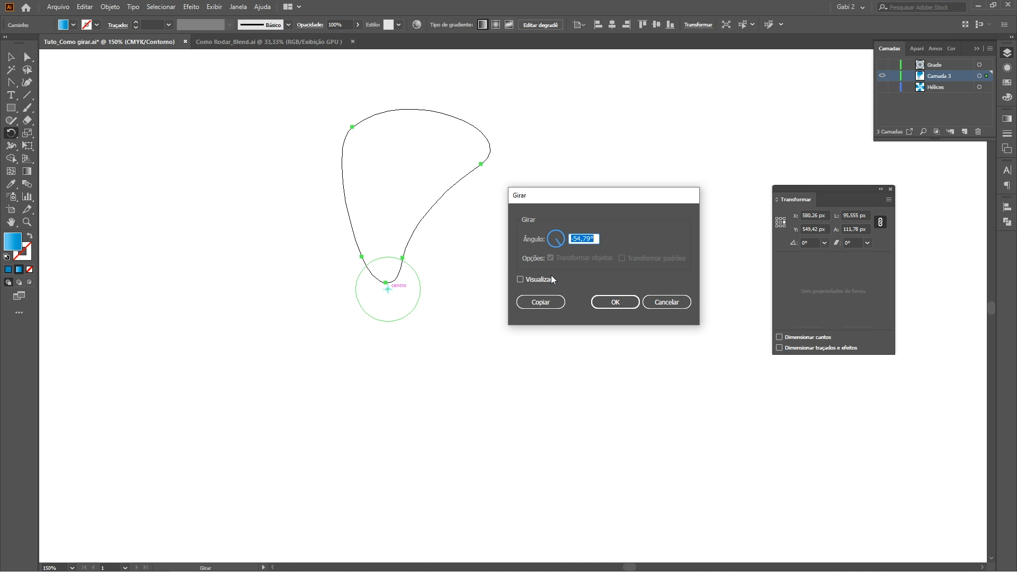
type("90")
left_click(520, 279)
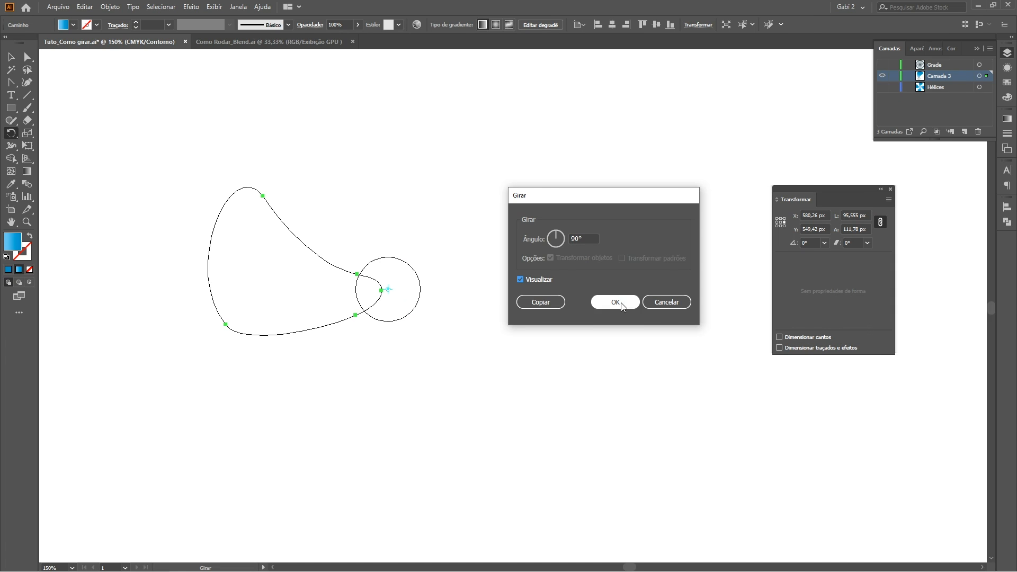
left_click(541, 302)
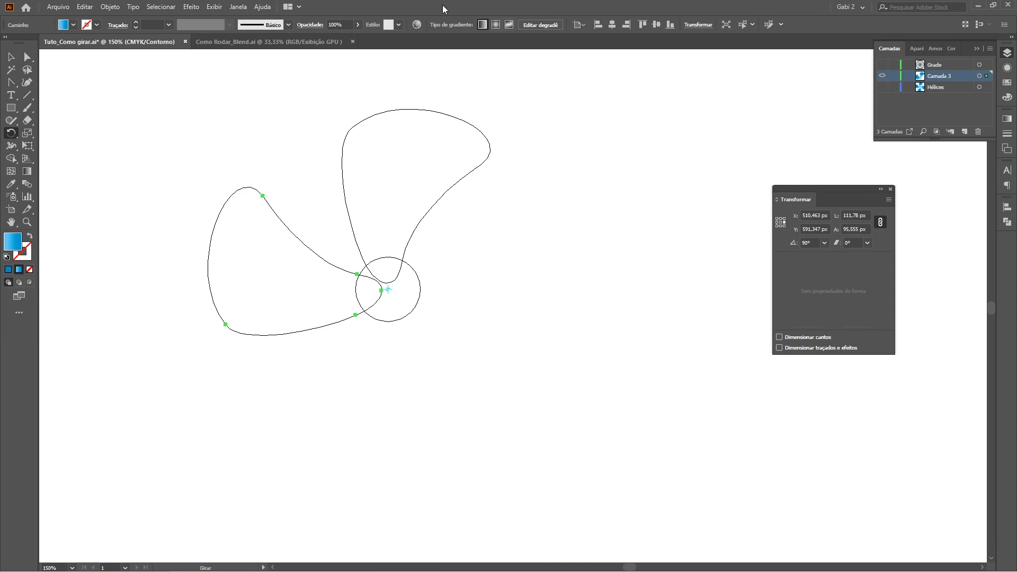
Return to GPU preview and repeat the 90° rotated copy twice to add the two remaining fan blades
left_click(214, 7)
left_click(240, 19)
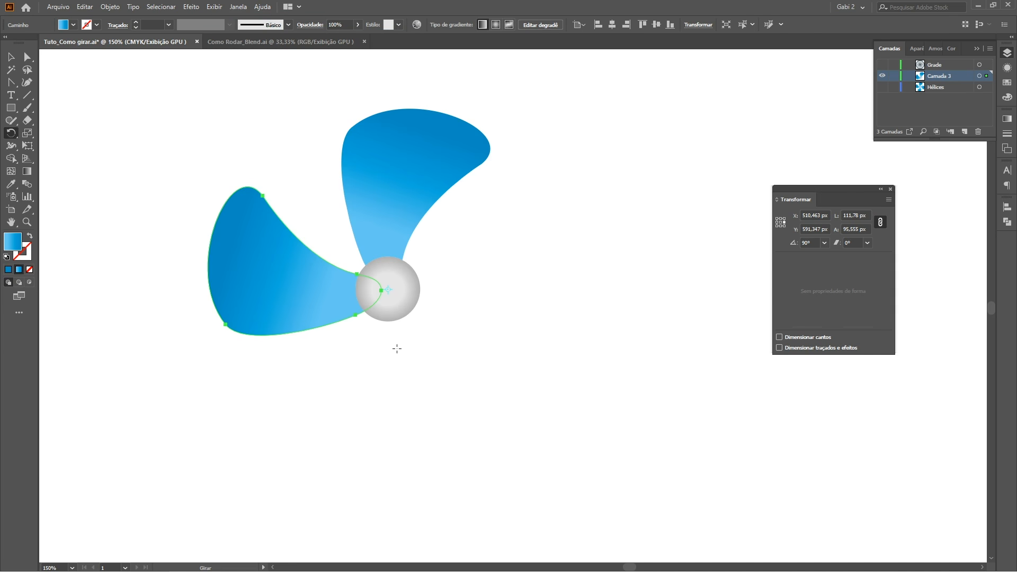
left_click(11, 56)
left_click(278, 278)
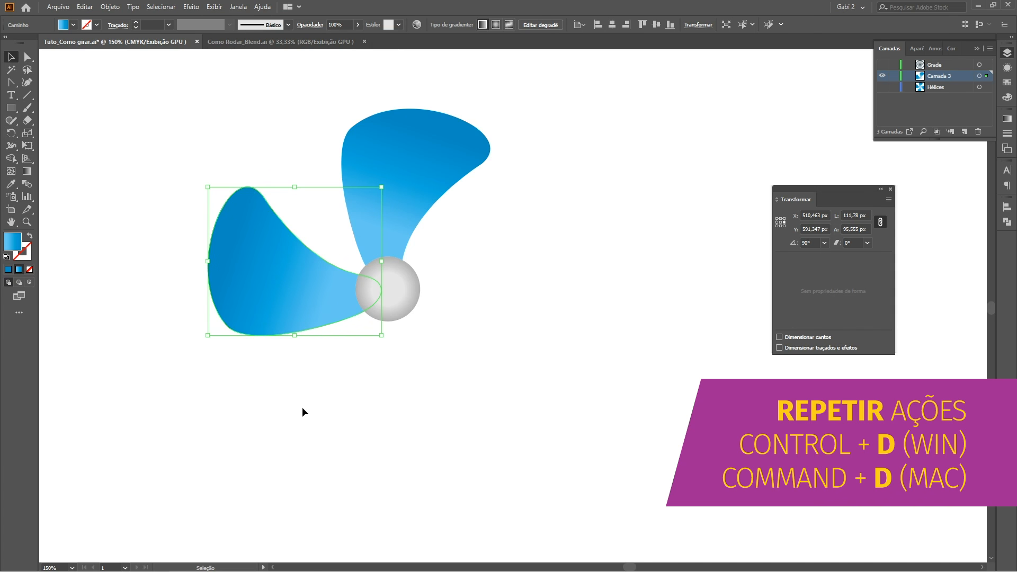
key("ctrl+d")
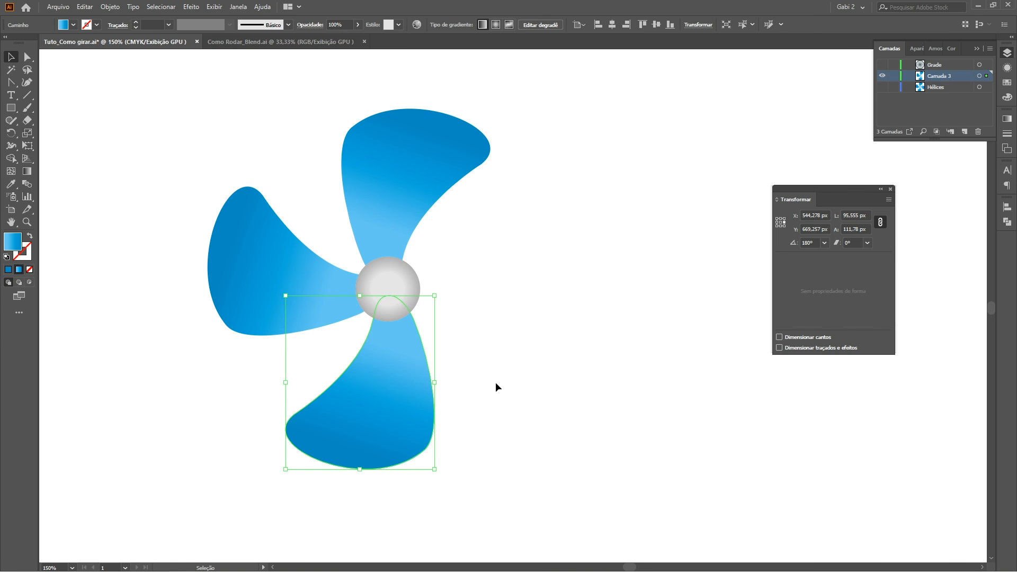
key("ctrl+d")
left_click(665, 395)
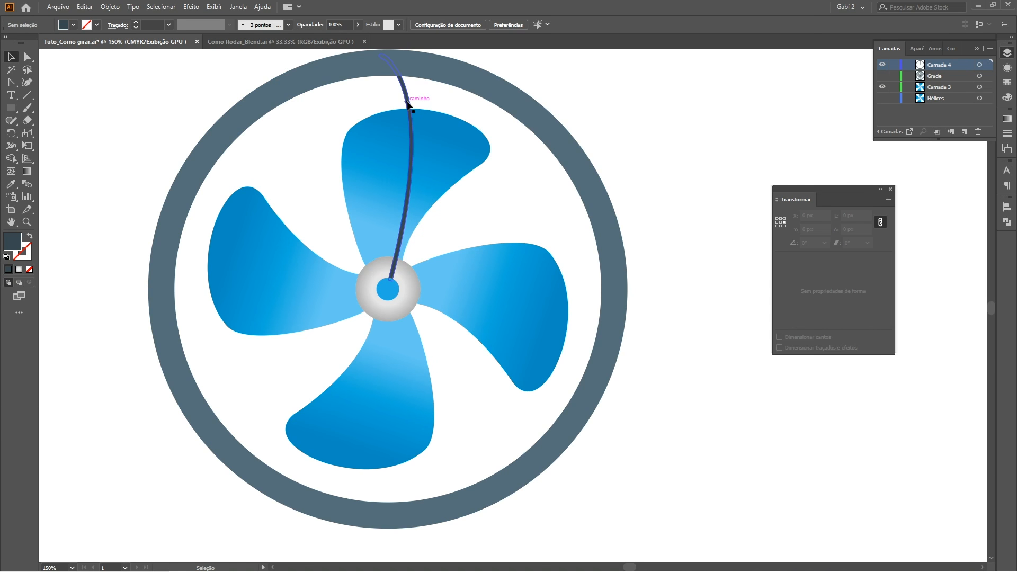
Create a copy of the thin curved grille bar rotated 18° around the hub's centre, using Outline mode to locate that point
left_click(387, 291)
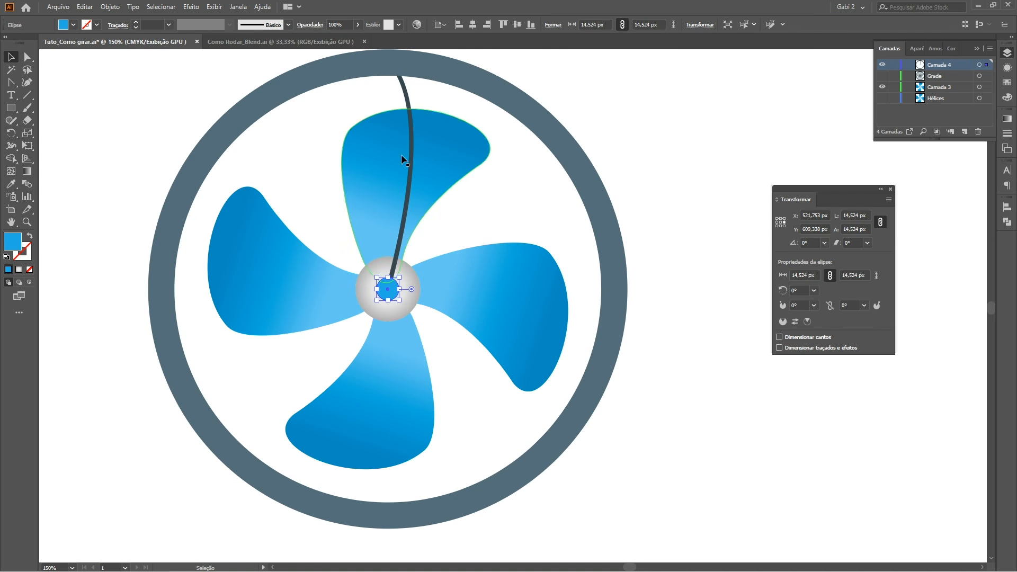
key("ctrl+0")
left_click(514, 143)
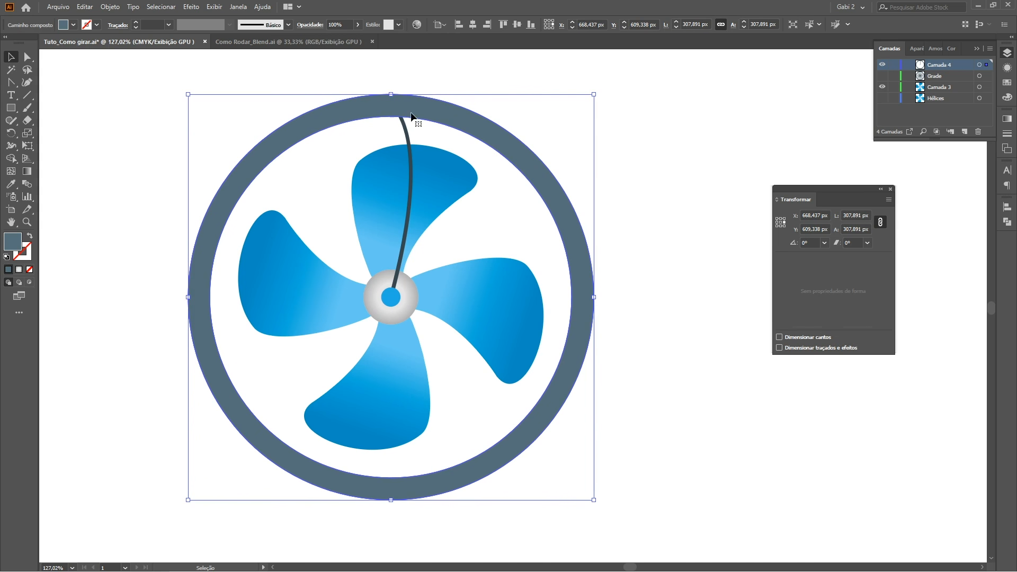
left_click(713, 317)
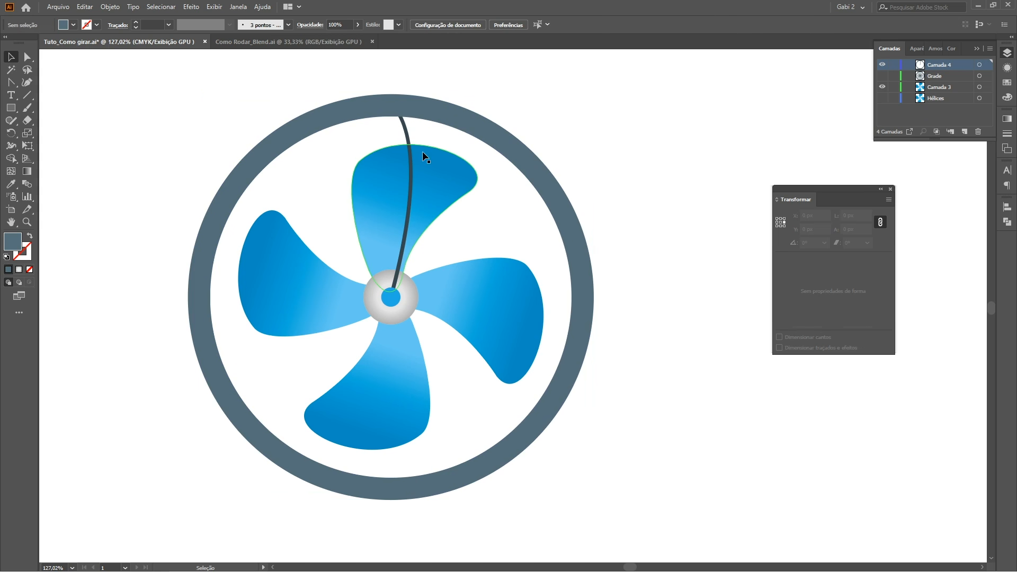
key("ctrl+y")
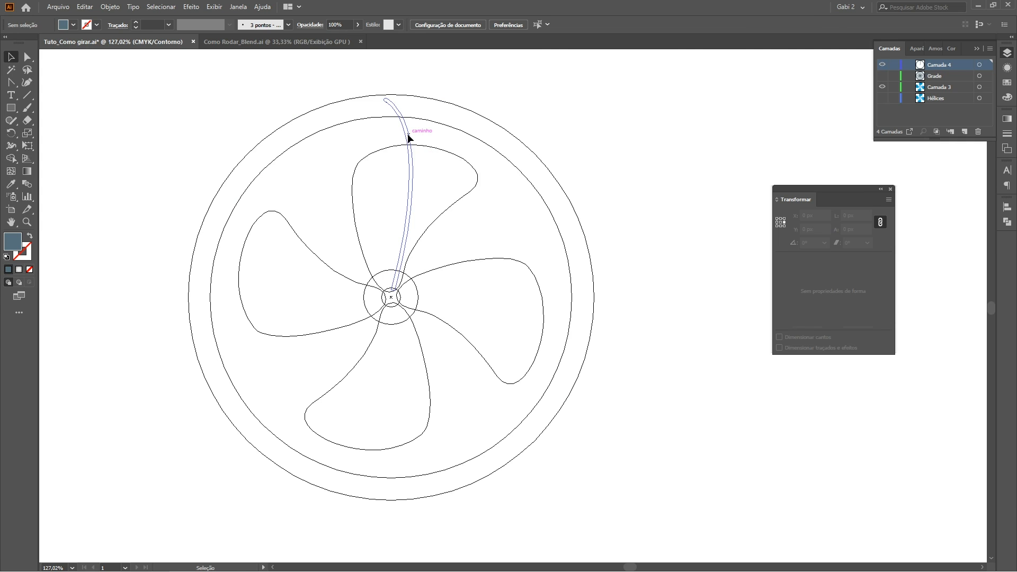
left_click(409, 136)
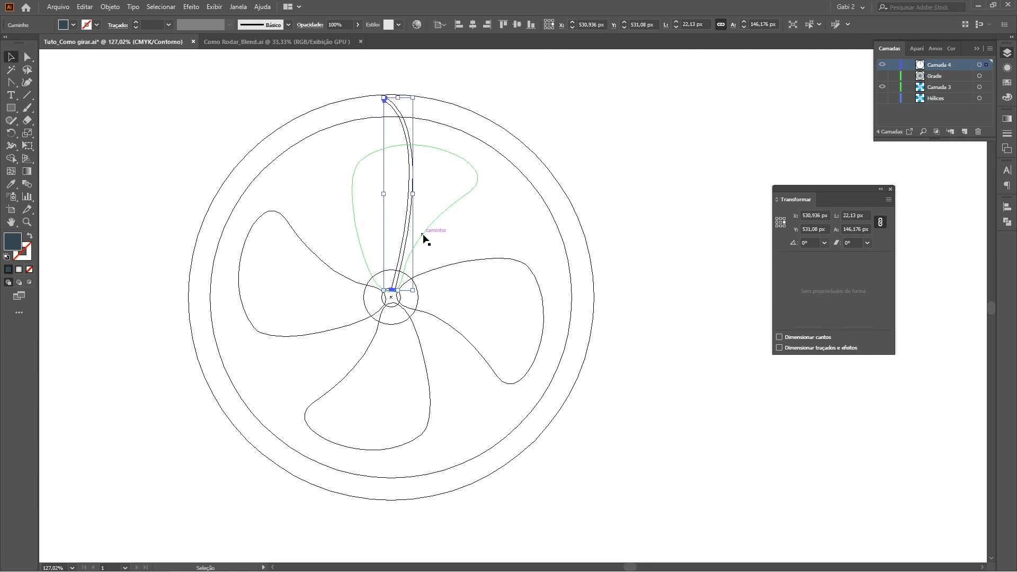
key("r")
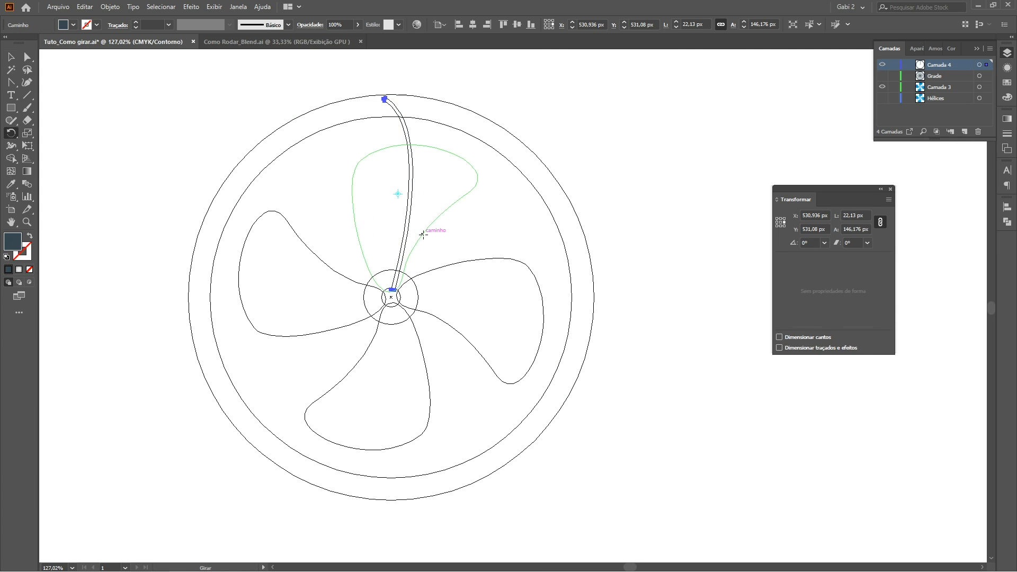
left_click(391, 295, "alt")
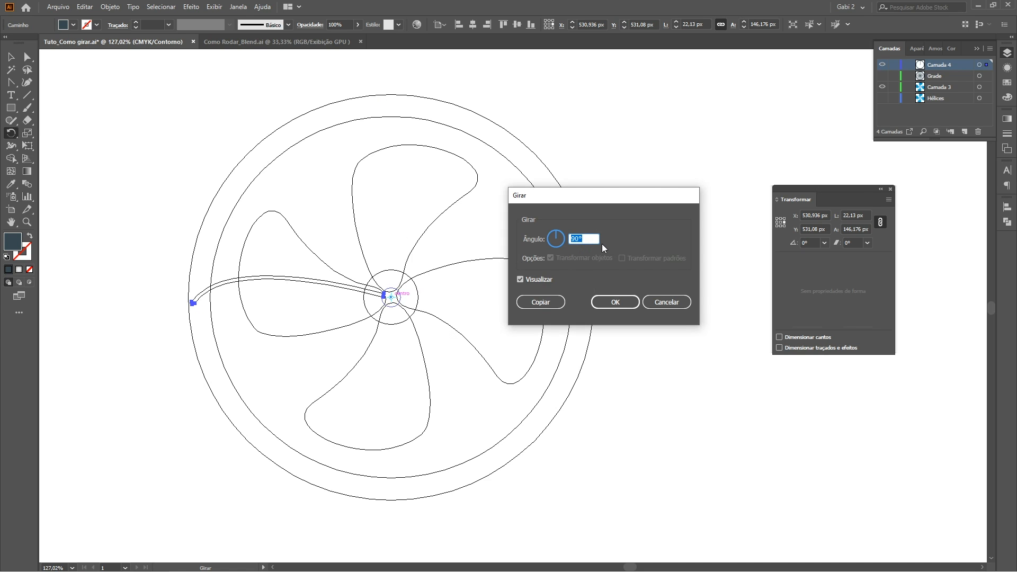
type("18")
left_click(542, 303)
key("ctrl+y")
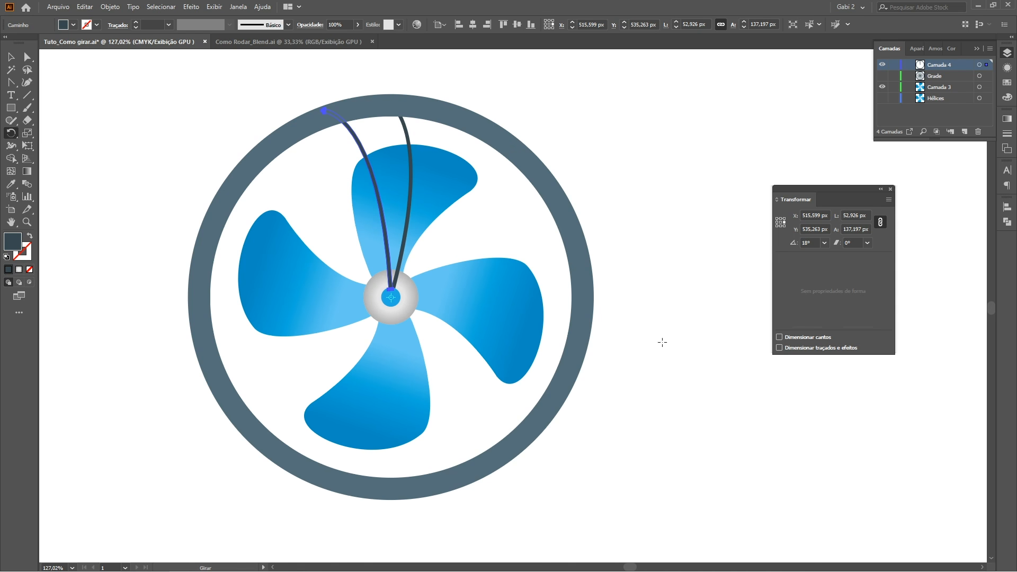
Repeat the 18° rotated copy of the grille bar 18 times to fill the whole ring, and deselect
key("ctrl+d")
key("ctrl+d")
key("ctrl+d")
key("ctrl+d")
key("ctrl+d")
key("ctrl+d")
key("ctrl+d")
key("ctrl+d")
key("ctrl+d")
key("ctrl+d")
key("ctrl+d")
key("ctrl+d")
key("ctrl+d")
key("ctrl+d")
key("ctrl+d")
key("ctrl+d")
key("ctrl+d")
key("ctrl+d")
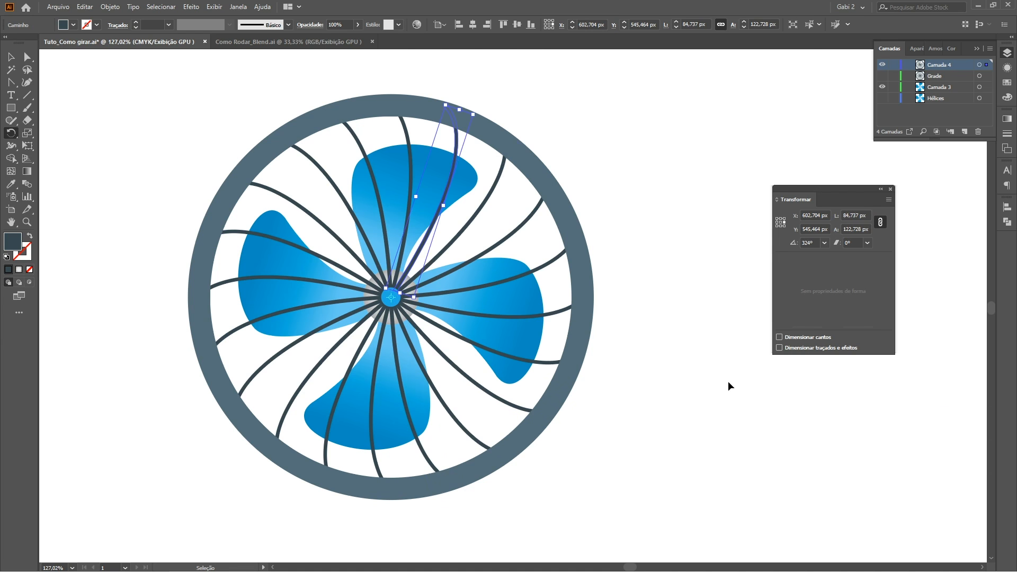
key("v")
left_click(728, 381)
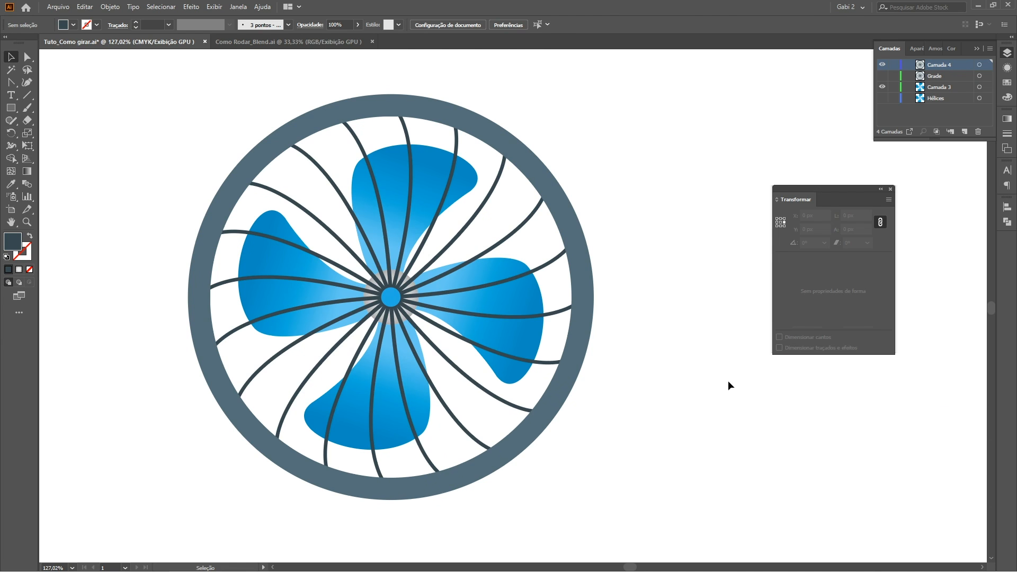
Remove the stroke from the large guide circle beside the fan, below the small dark dot
scroll(728, 380, "right", 5)
left_click(479, 204)
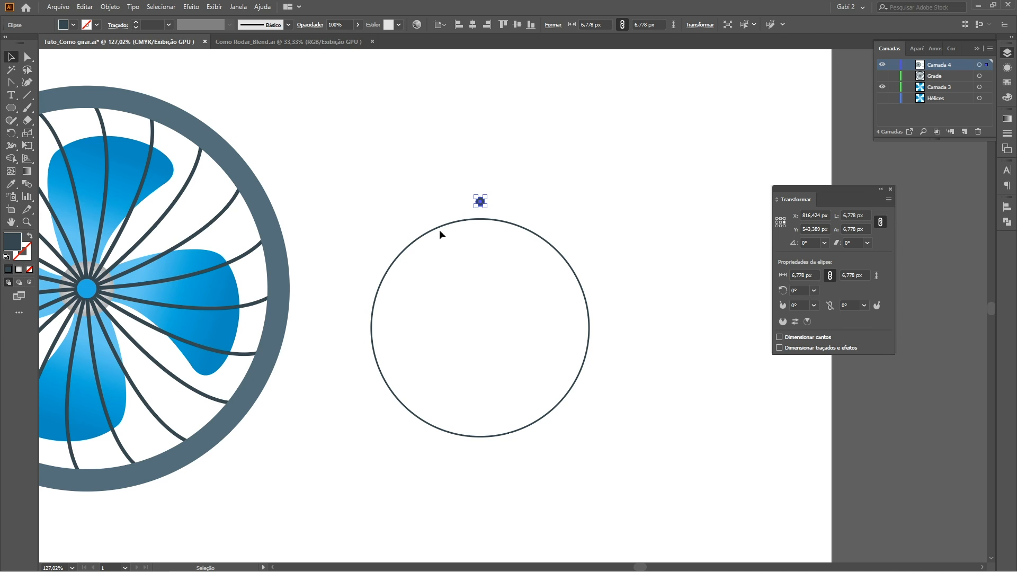
left_click(426, 173)
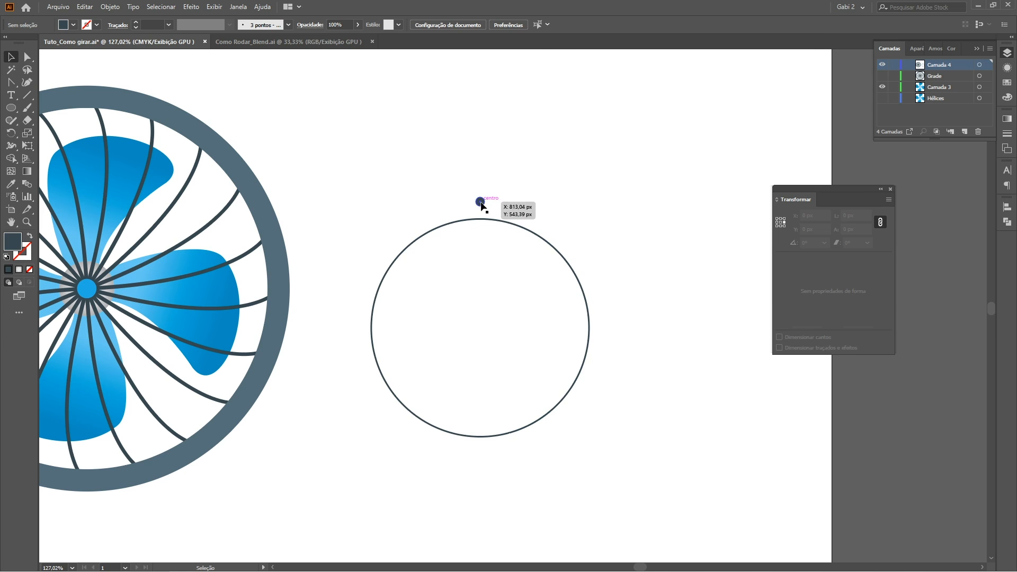
left_click(589, 341)
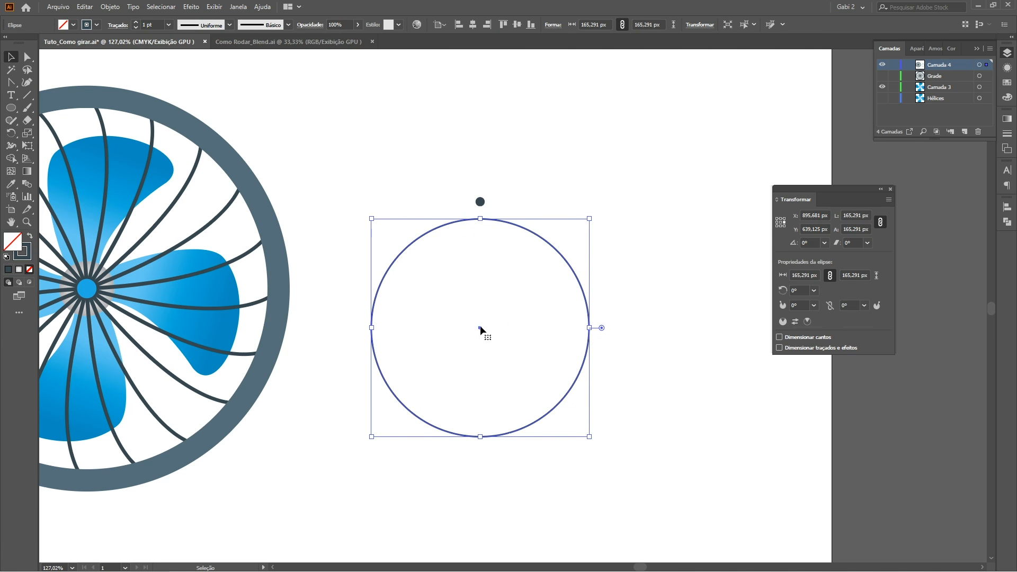
left_click(23, 259)
left_click(29, 269)
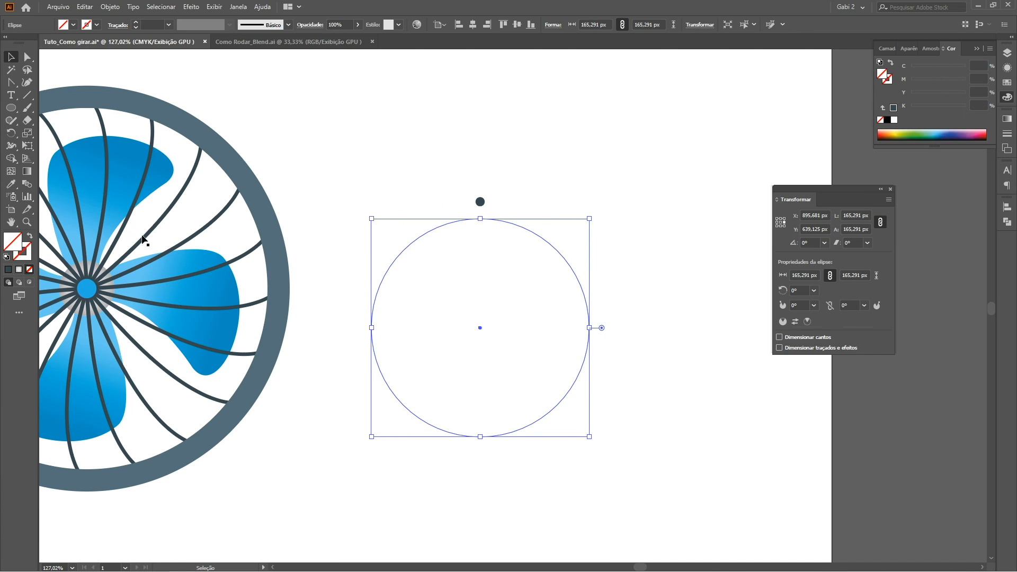
Create a copy of the small dot rotated 9° around the guide circle's centre, picking that centre in Outline mode
key("ctrl+y")
left_click(487, 213)
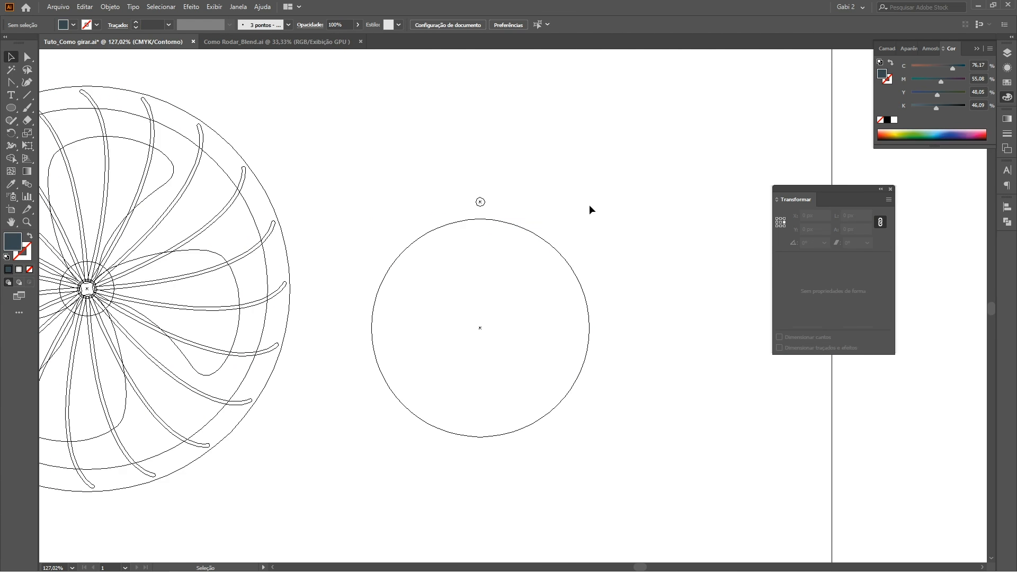
left_click(481, 202)
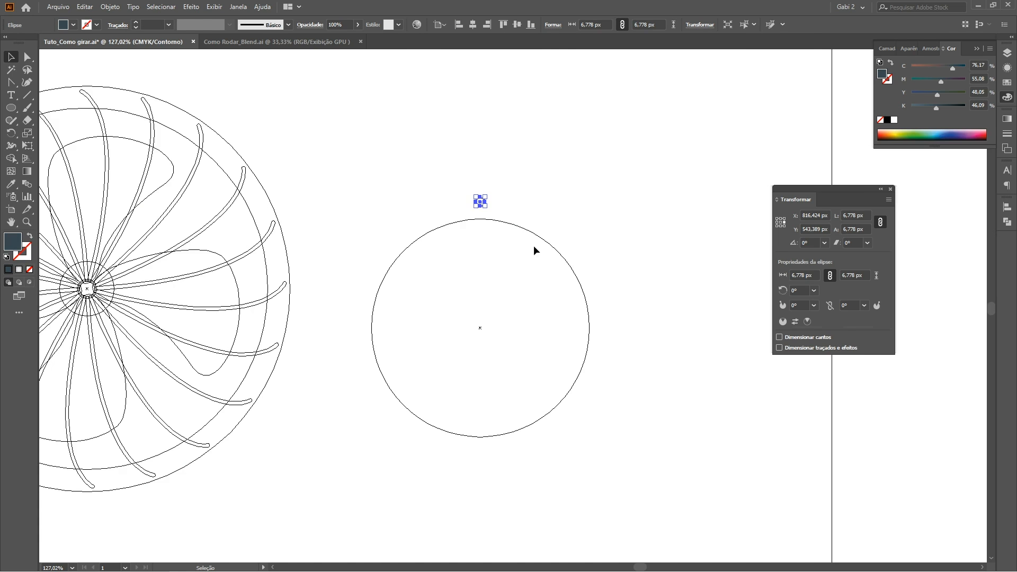
key("r")
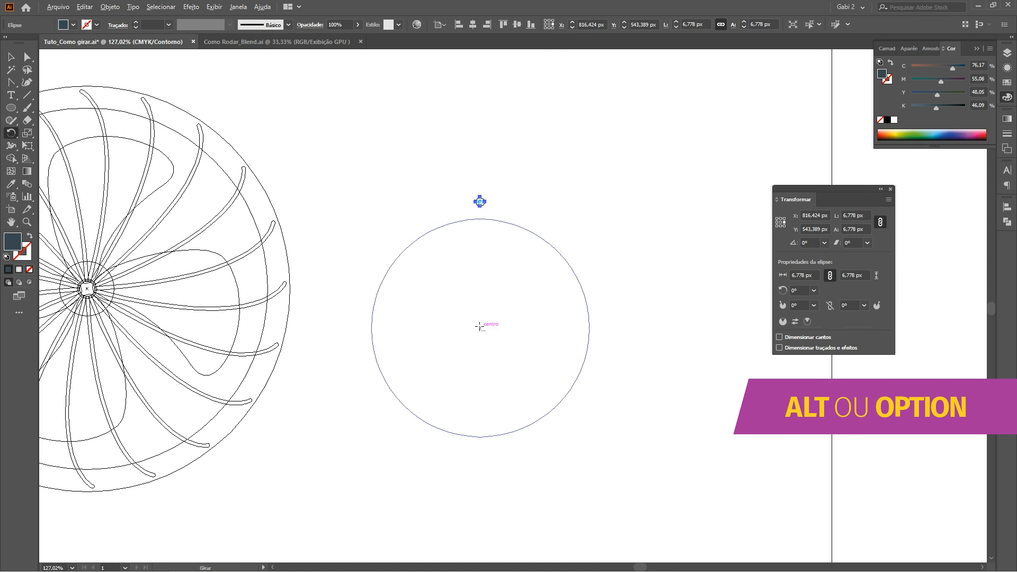
left_click(480, 326, "alt")
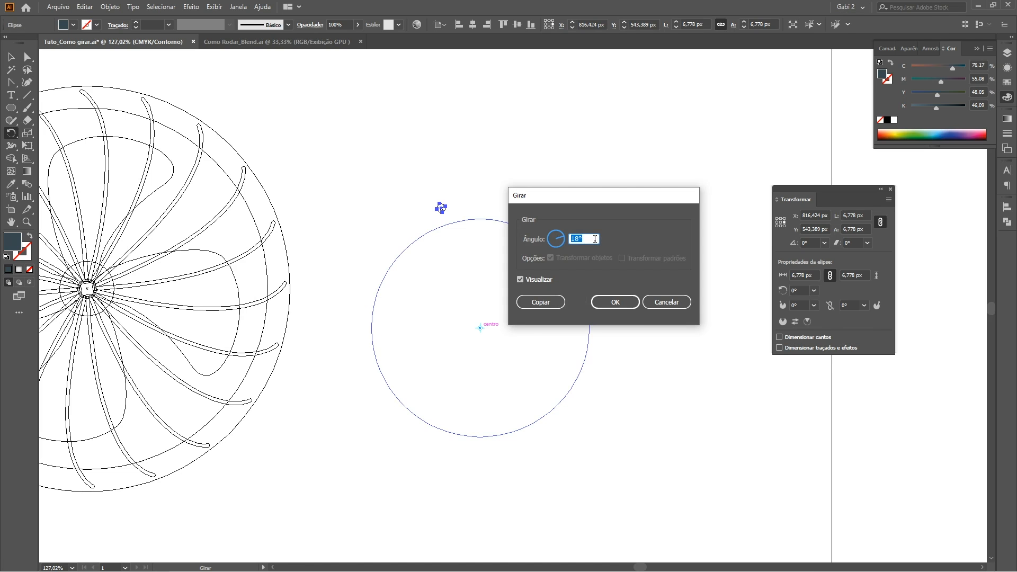
type("9")
left_click(539, 301)
key("ctrl+y")
Repeat the 9° rotated copy of the dot until the dots close a full circle, and deselect
key("ctrl+d")
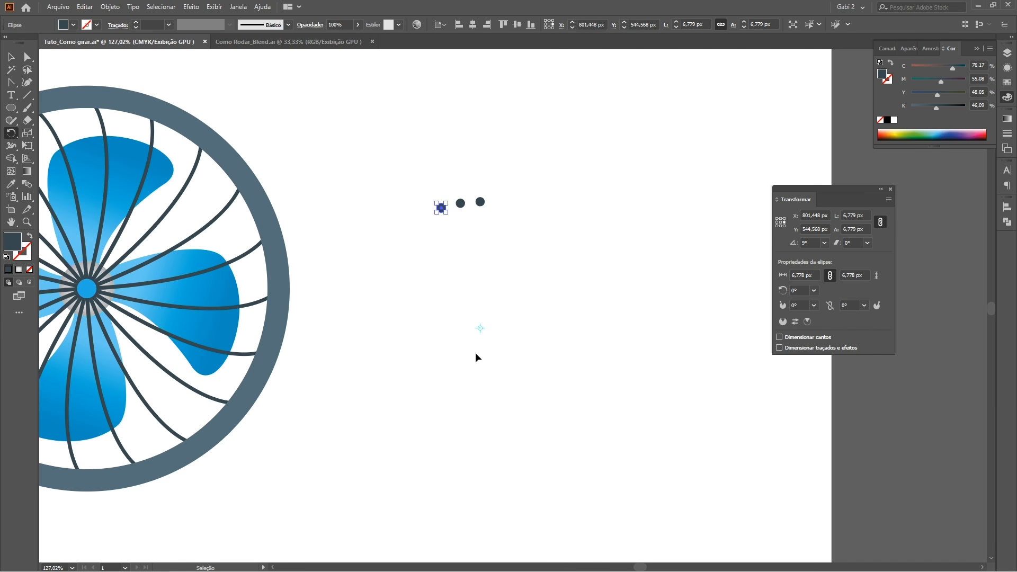
key("ctrl+d")
key("ctrl+d")
key("ctrl+d")
key("ctrl+d")
key("ctrl+d")
key("ctrl+d")
key("ctrl+d")
key("ctrl+d")
key("ctrl+d")
key("ctrl+d")
key("ctrl+d")
key("ctrl+d")
key("ctrl+d")
key("ctrl+d")
key("ctrl+d")
key("ctrl+d")
key("ctrl+d")
key("ctrl+d")
key("ctrl+d")
key("ctrl+d")
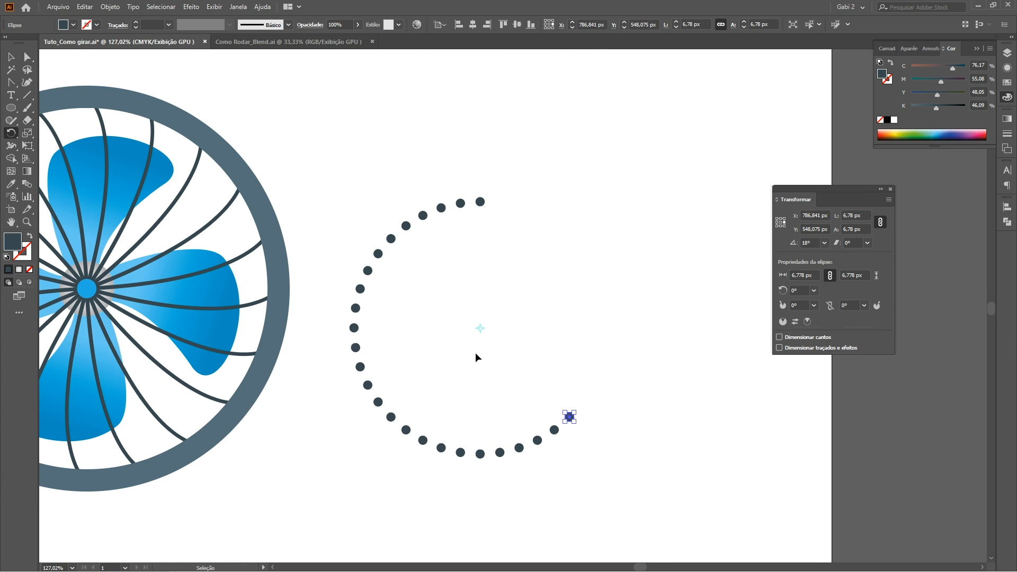
key("ctrl+d")
key("ctrl+d")
key("ctrl+d")
key("ctrl+d")
key("v")
left_click(475, 352)
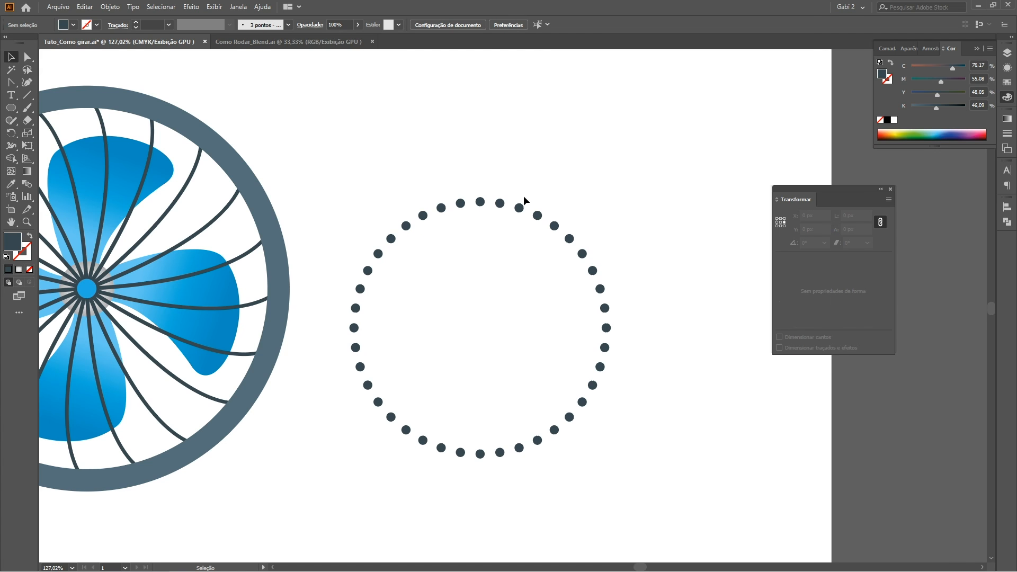
Switch to the Como Rodar_Blend.ai document and examine the pink-to-orange blend of circles arranged around a ring
left_click(472, 219)
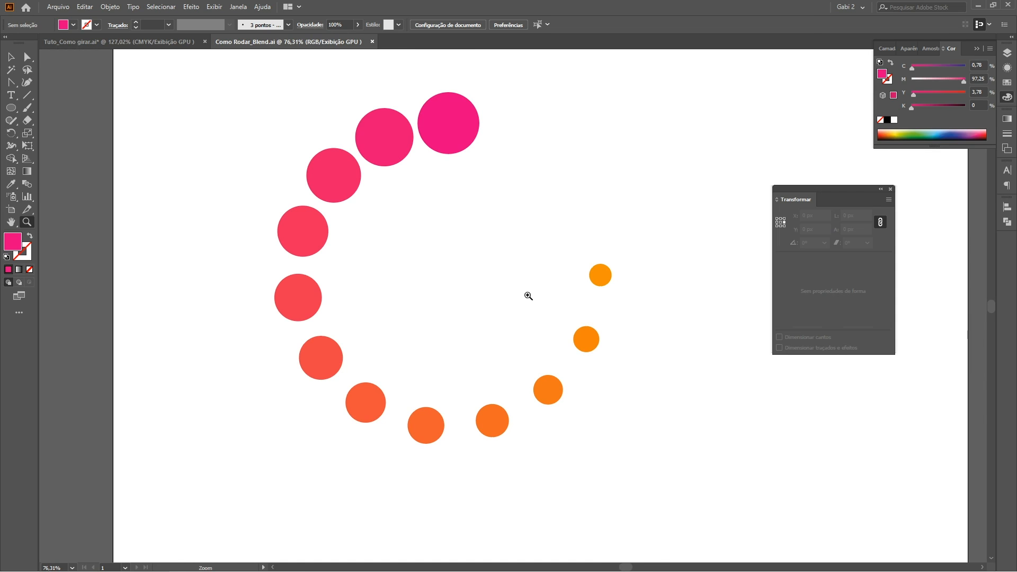
left_click_drag(509, 343, 495, 339)
key("v")
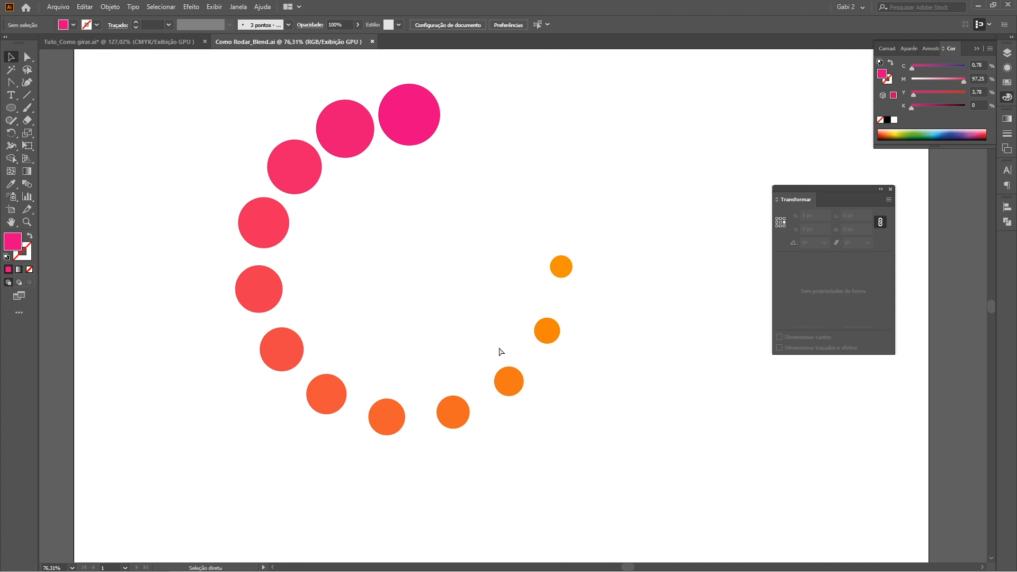
key("ctrl+minus")
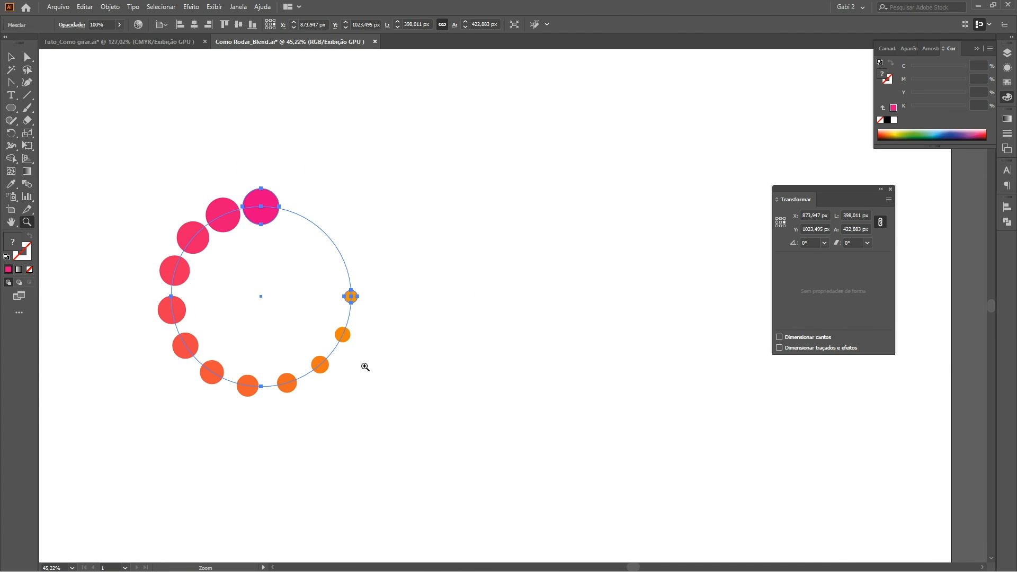
Draw a pink circle about 86 px wide in the empty space beside the ring and a second one about 30 px wide below it
key("v")
left_click(488, 350)
left_click(272, 211)
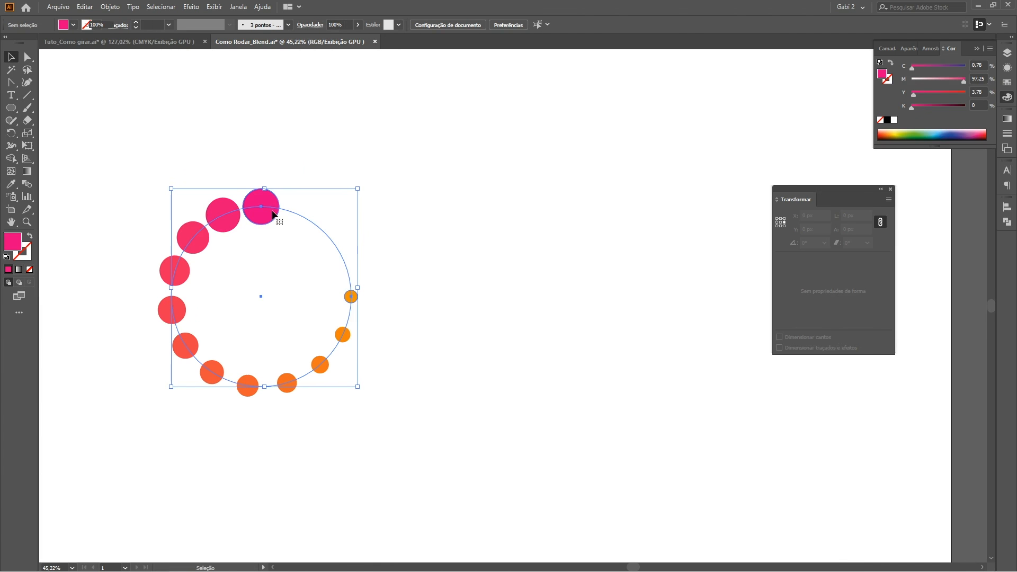
left_click(593, 350)
key("l")
left_click_drag(545, 216, 579, 252)
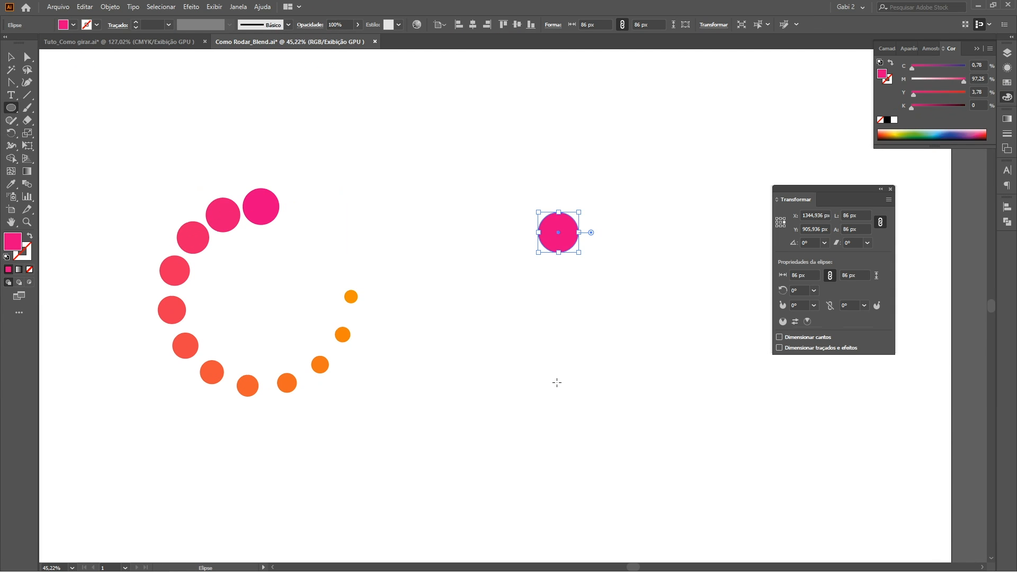
left_click_drag(555, 381, 562, 388)
key("v")
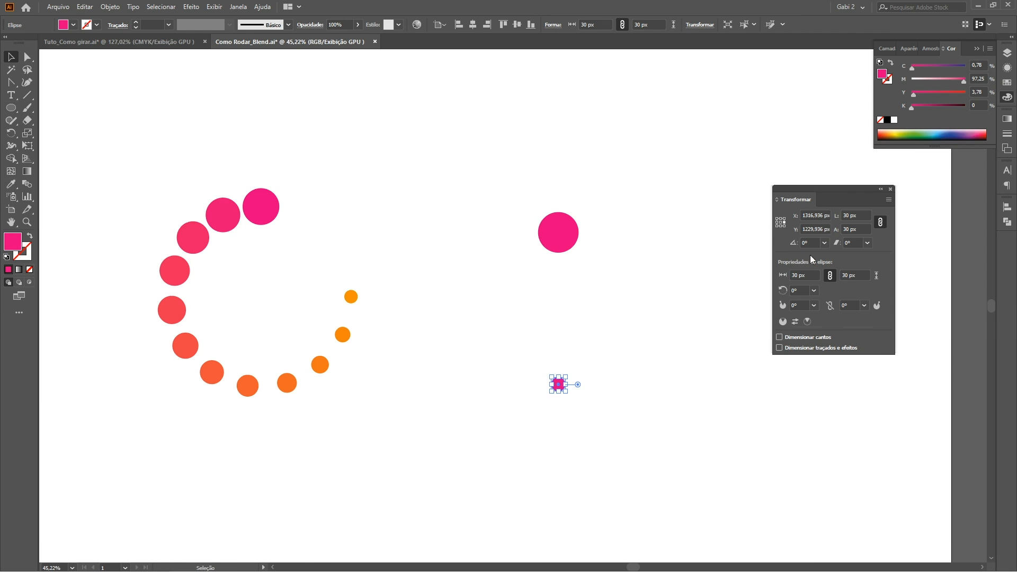
Recolour the small circle orange with magenta at 41% and yellow at 100%, and deselect it
left_click_drag(963, 81, 1003, 103)
left_click_drag(912, 81, 932, 83)
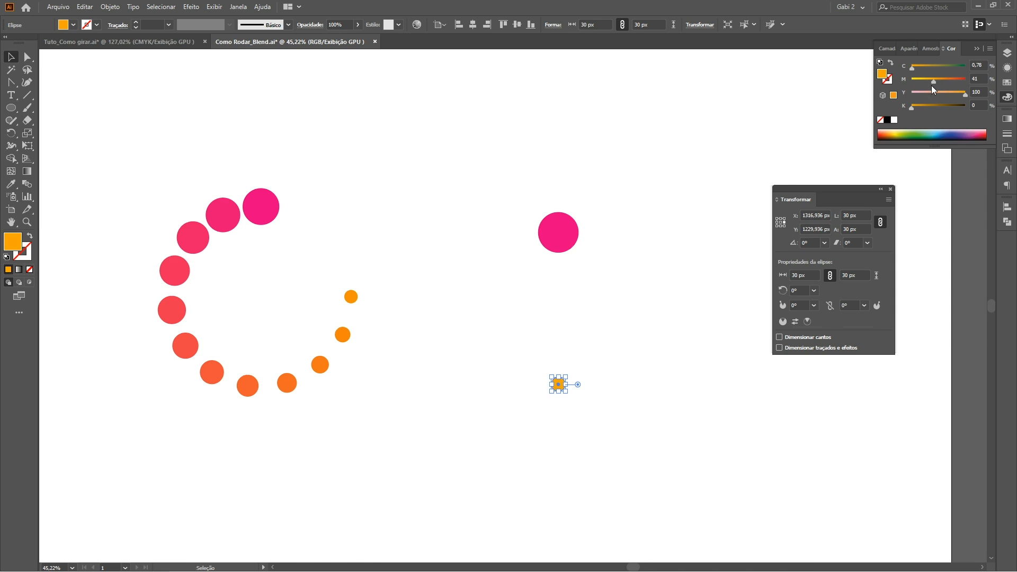
left_click(602, 351)
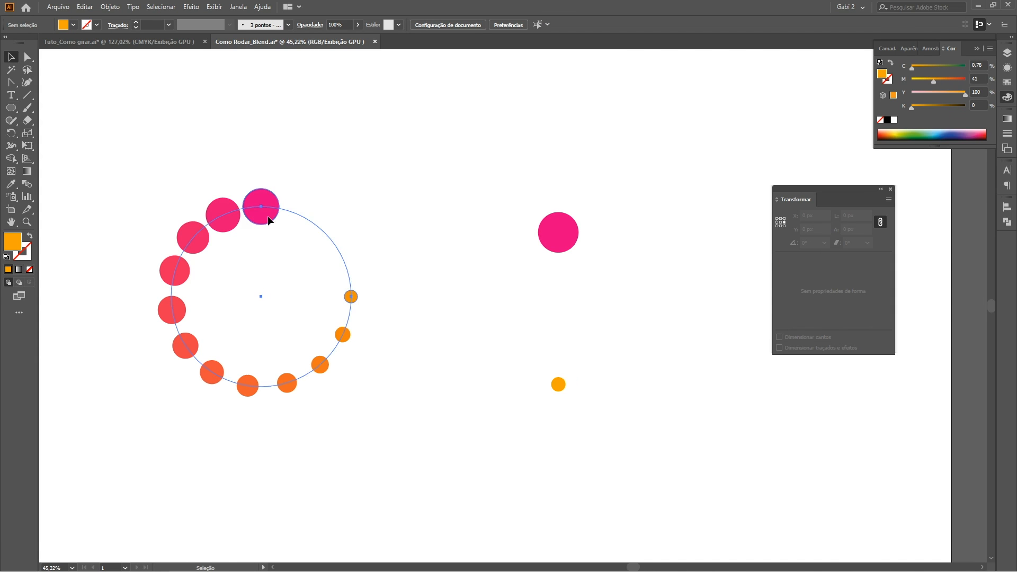
With the pink and orange circles selected, set the blend options to Etapas especificadas with 10 steps
left_click_drag(528, 209, 609, 429)
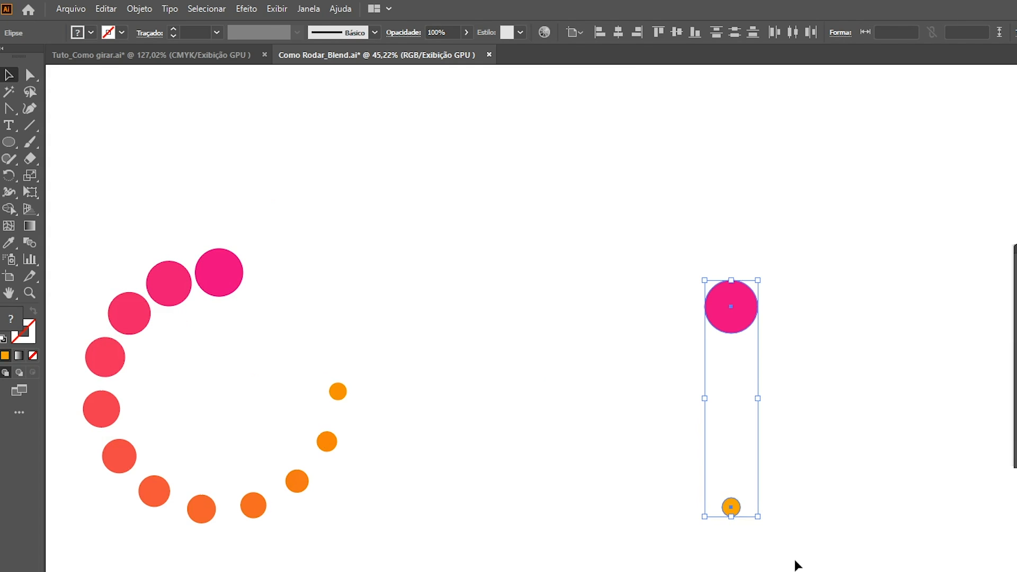
left_click(138, 9)
mouse_move(245, 390)
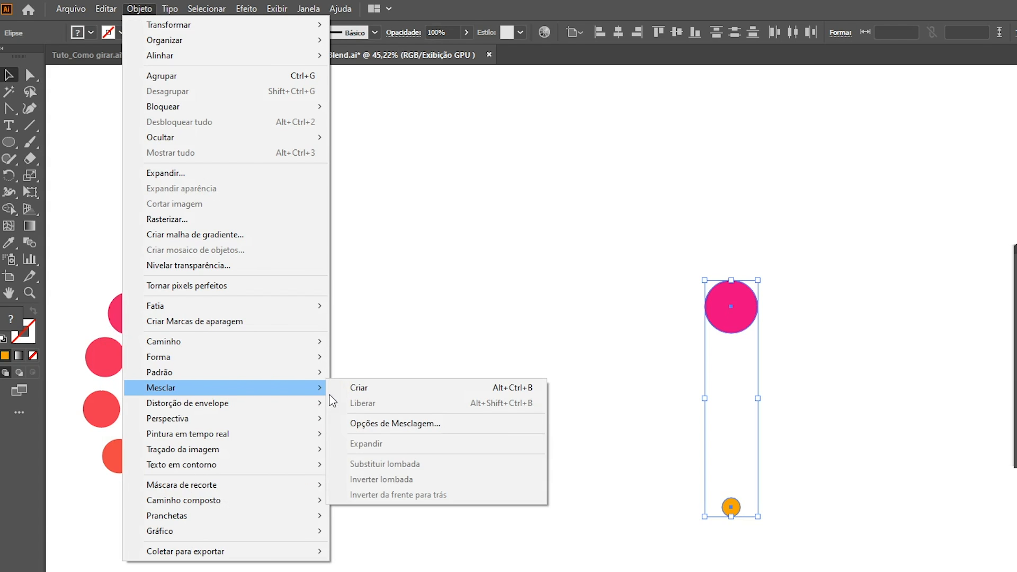
left_click(449, 428)
left_click(504, 345)
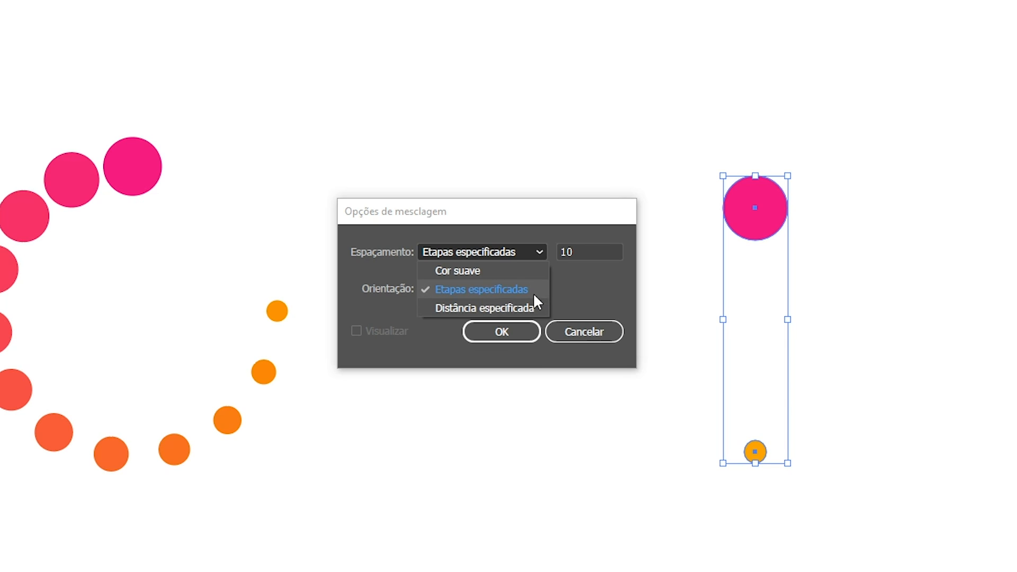
left_click(536, 290)
double_click(570, 252)
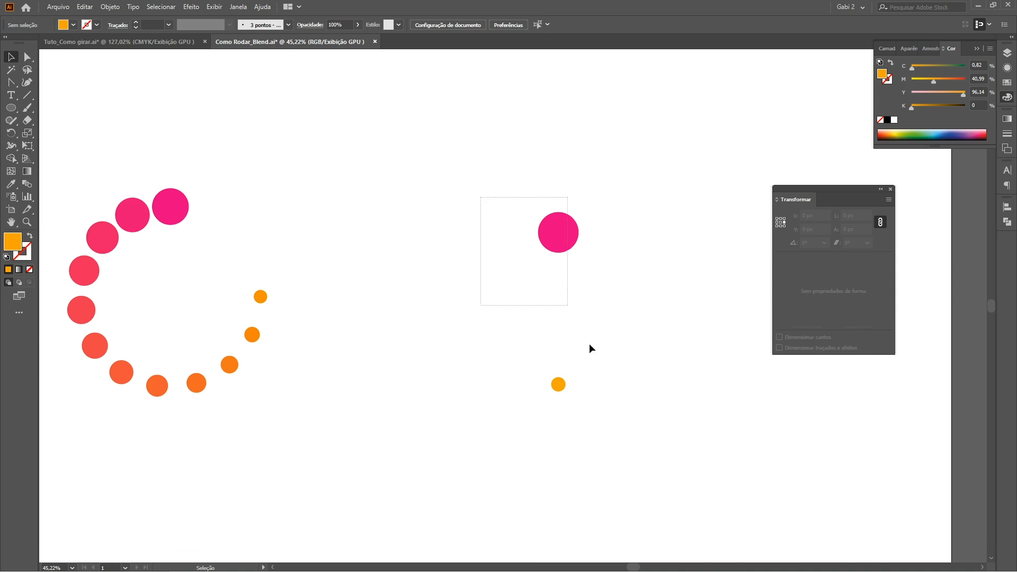
key("Return")
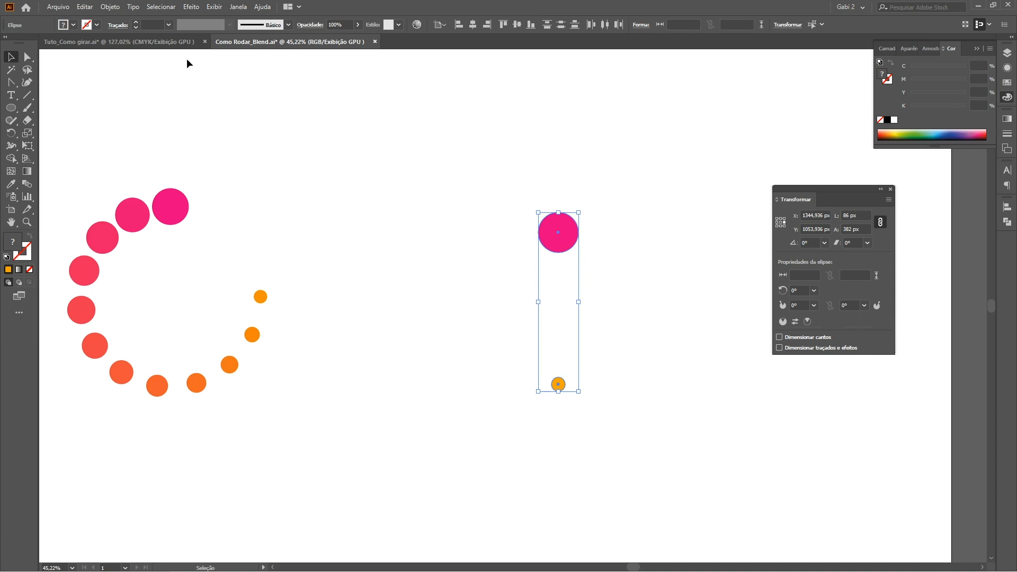
Create the blend between the pink and orange circles and move it farther away from the example ring
left_click(112, 7)
mouse_move(177, 294)
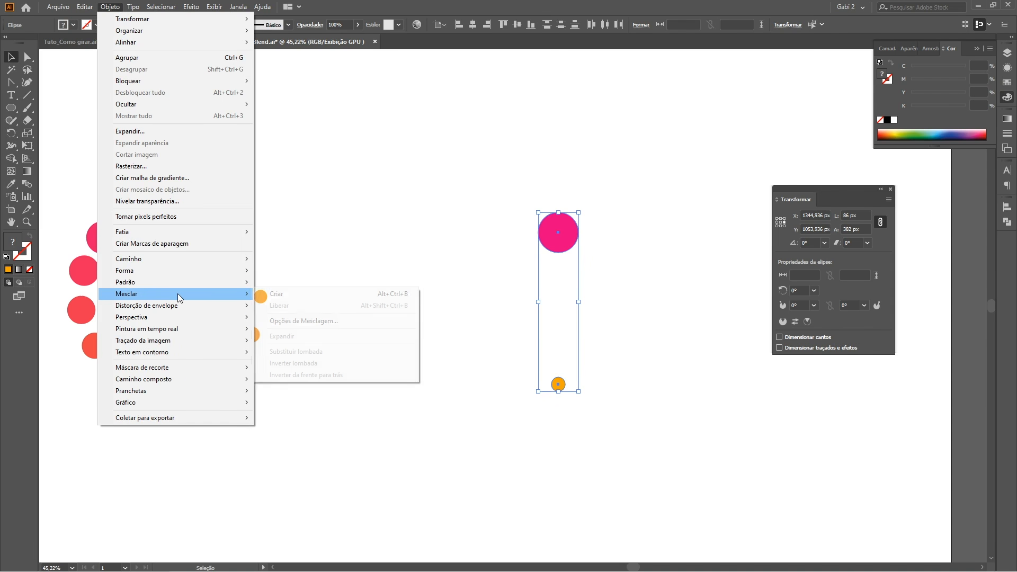
left_click(276, 294)
left_click(529, 221)
left_click(566, 242)
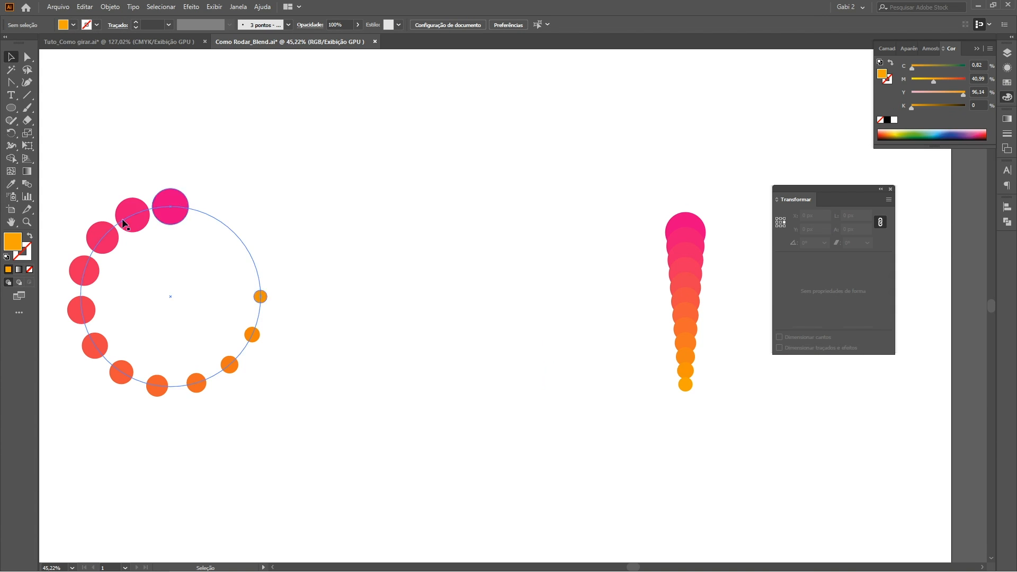
Draw a guide circle about 488 px wide between the example ring and the new blend, with no fill and no stroke
key("l")
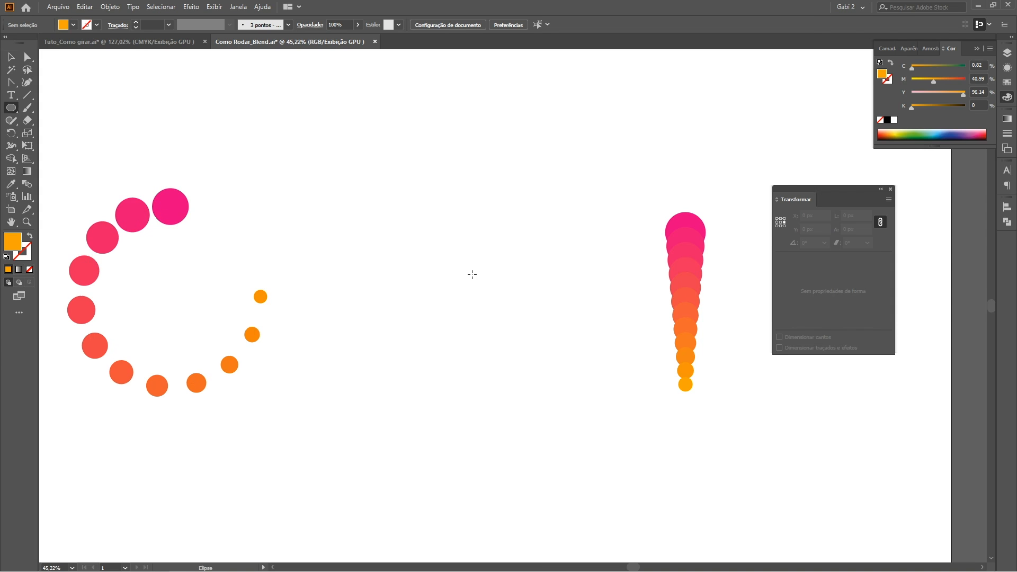
key("shift+x")
mouse_move(475, 274)
left_mouse_down()
mouse_move(586, 368)
mouse_move(590, 388)
left_mouse_up()
key("v")
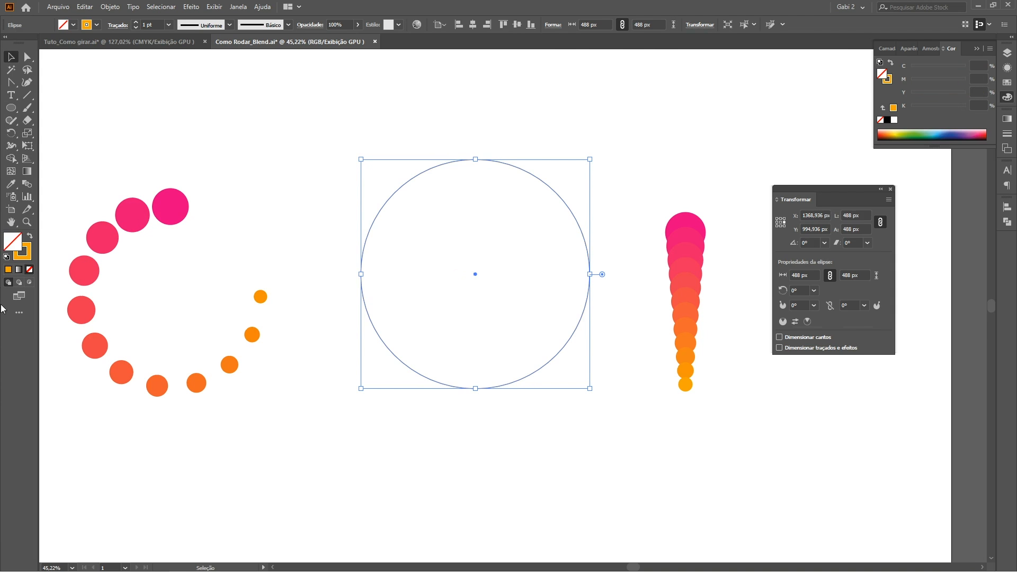
left_click(22, 259)
left_click(461, 247)
left_click_drag(406, 141, 456, 188)
key("ctrl+z")
Replace the blend's spine with the guide circle so the circles follow its path, and deselect
left_click_drag(482, 131, 710, 441)
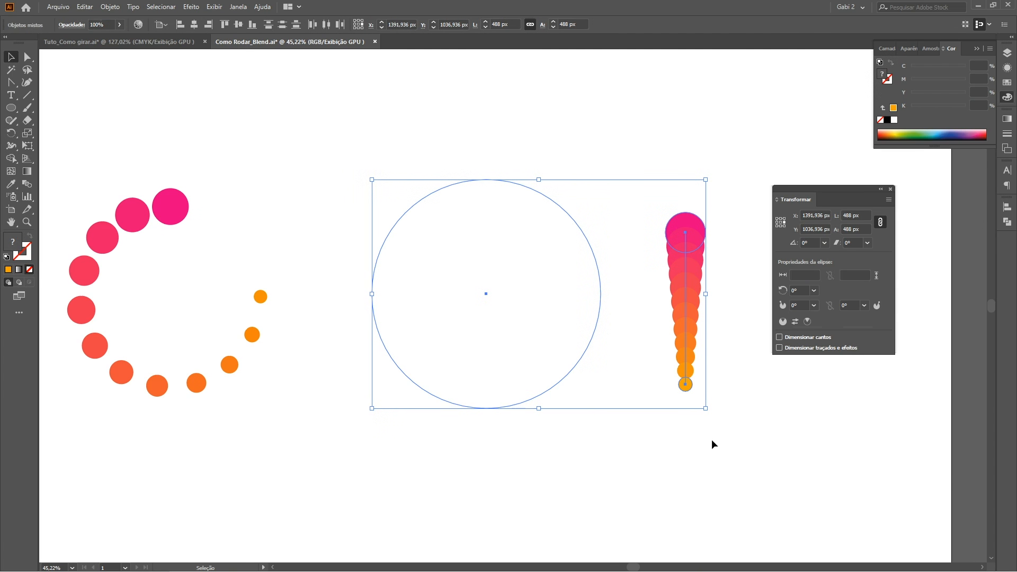
left_click(110, 6)
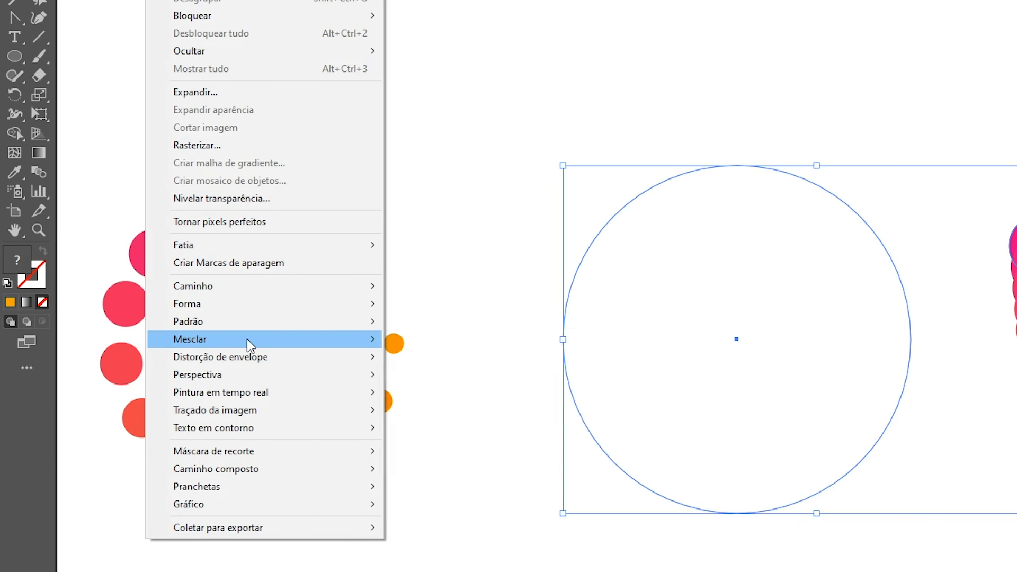
mouse_move(247, 339)
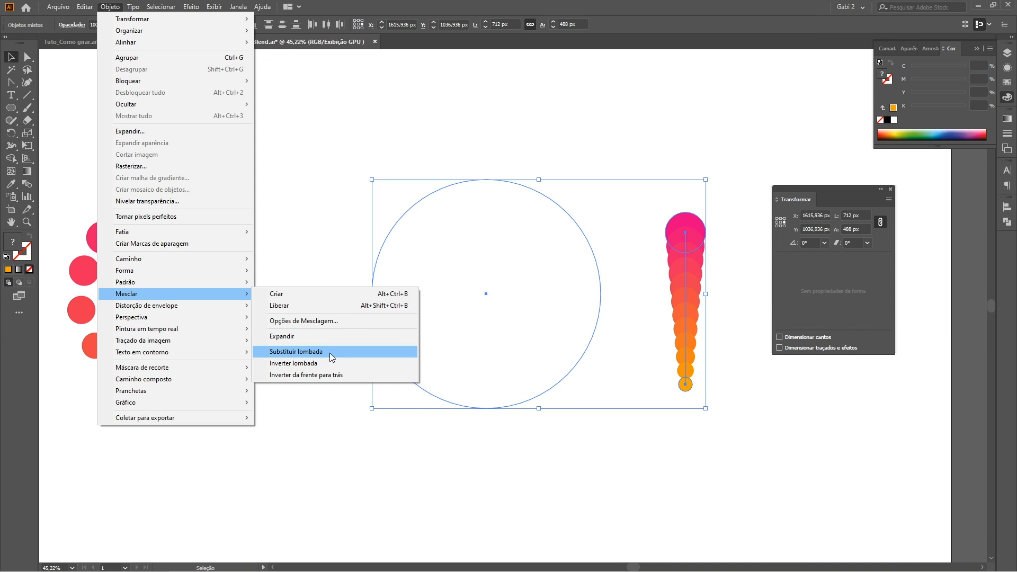
left_click(330, 353)
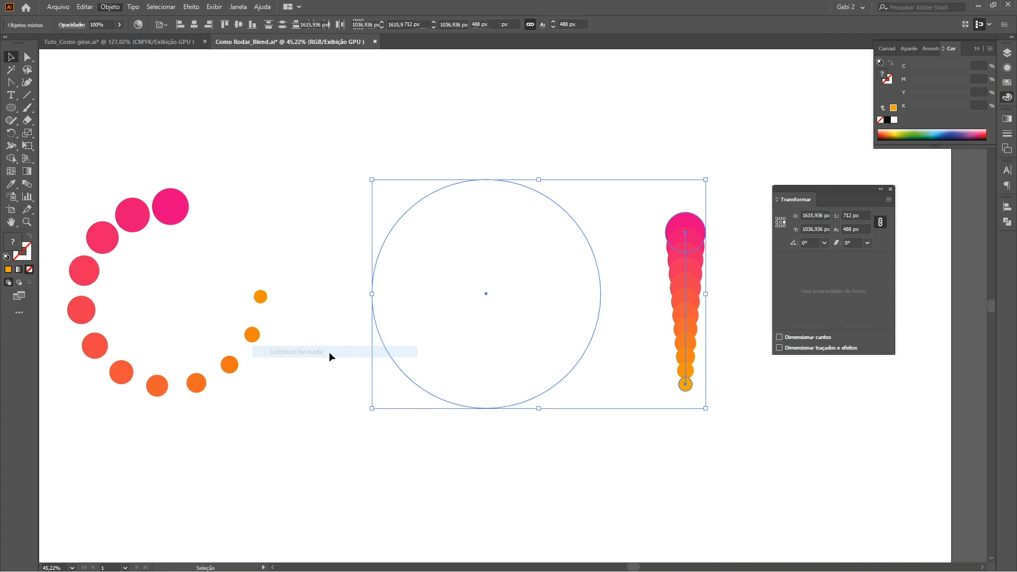
left_click(513, 434)
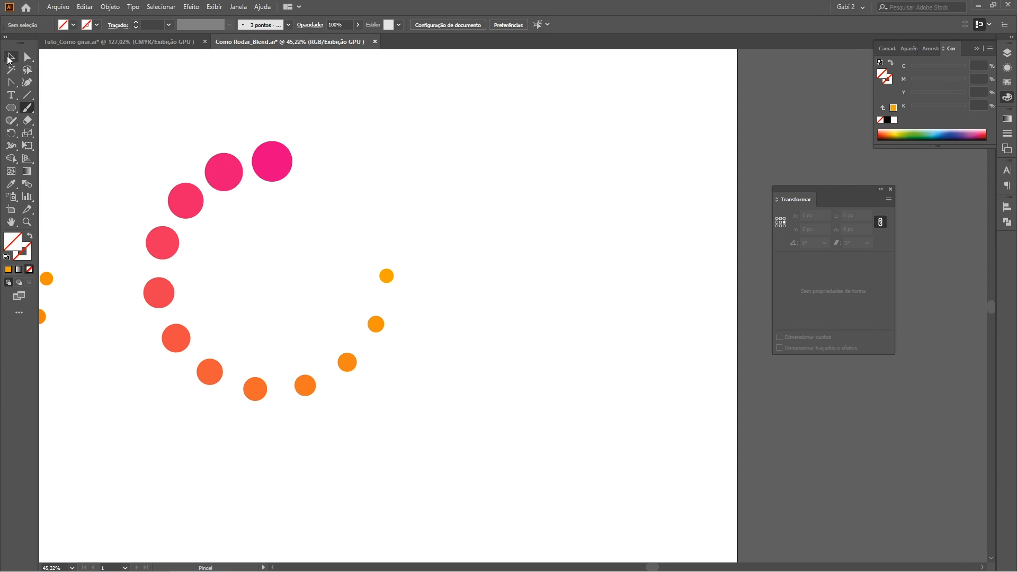
Compare the new circular blend with the example ring and switch back to the Tuto_Como girar.ai document
left_click(9, 58)
left_click_drag(431, 266, 579, 295)
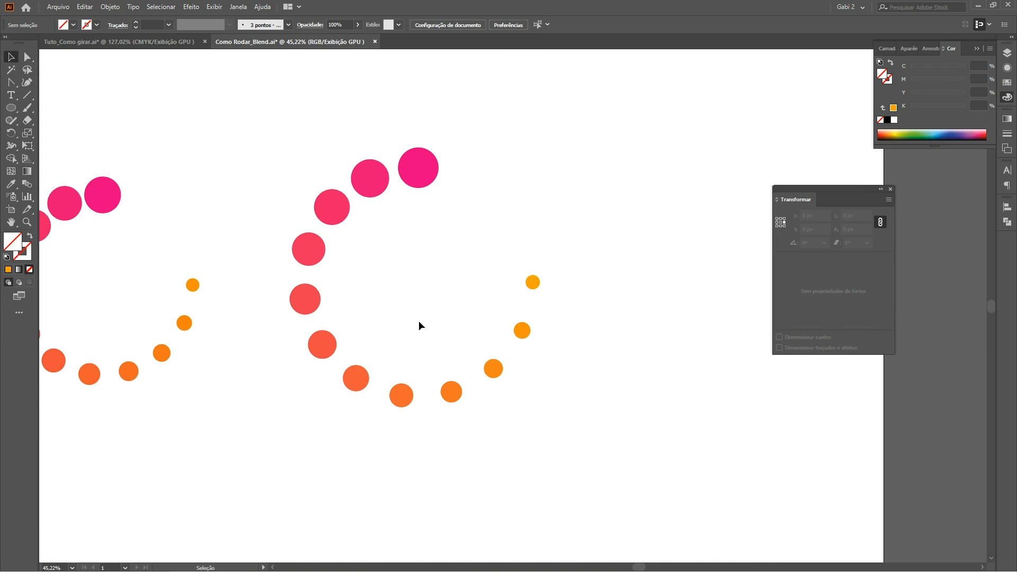
left_click_drag(510, 397, 647, 403)
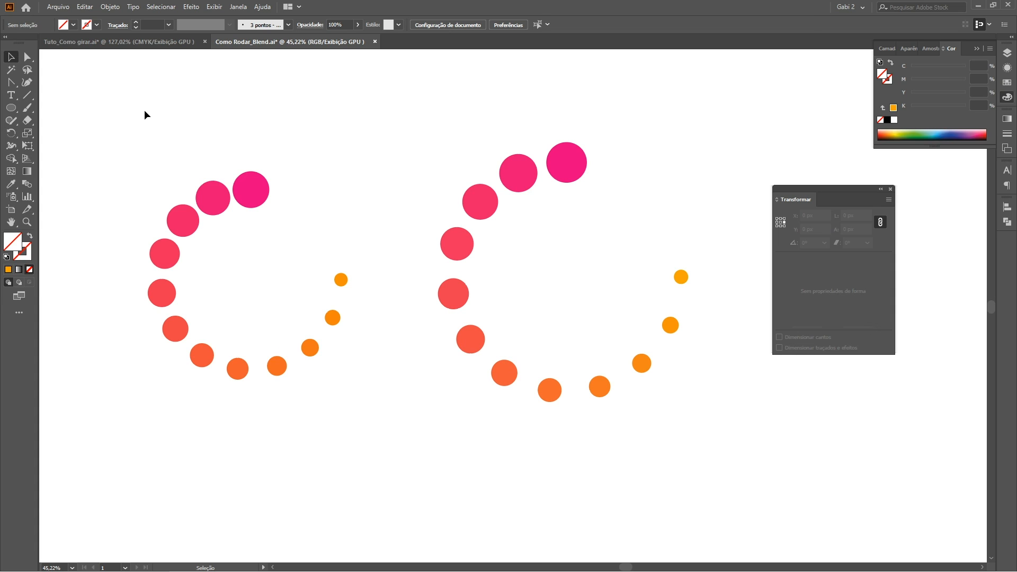
key("ctrl+Tab")
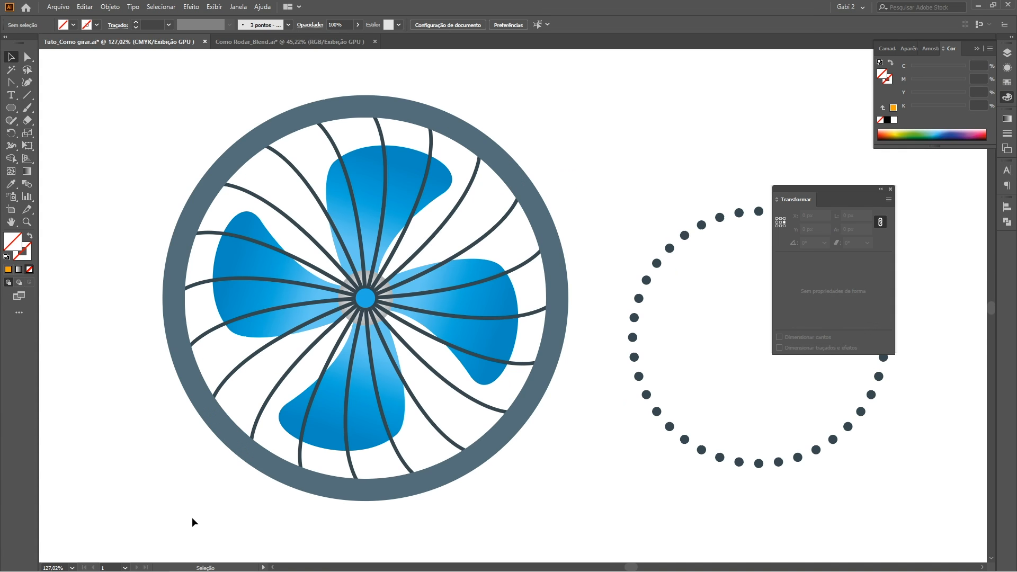